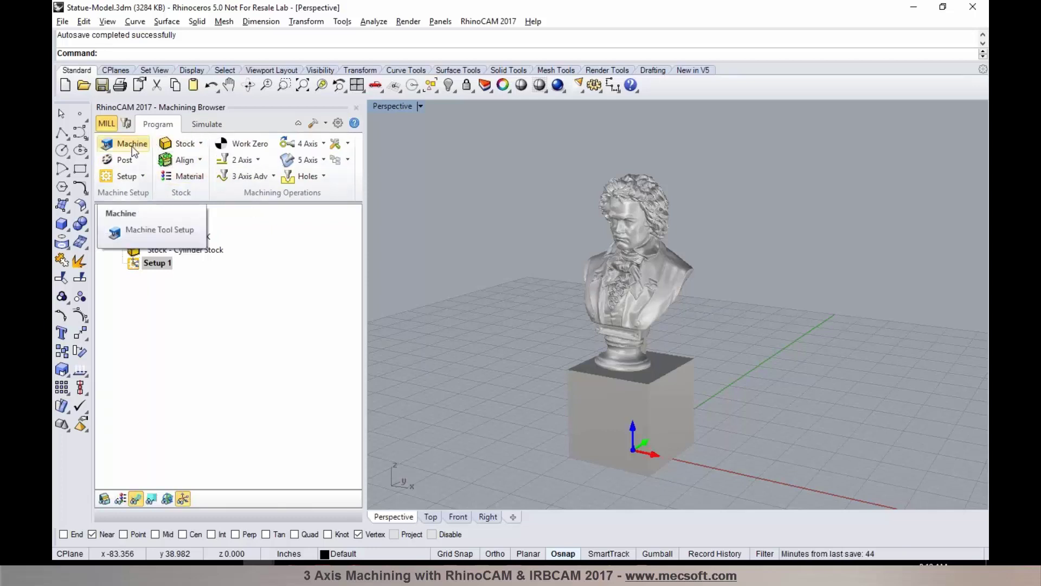
- Define the machine tool as 5 Axis with Head-Head configuration and accept the APT CLS IJK post-processor with .apt output files
{"action": "left_click", "coordinate": [133, 146]}
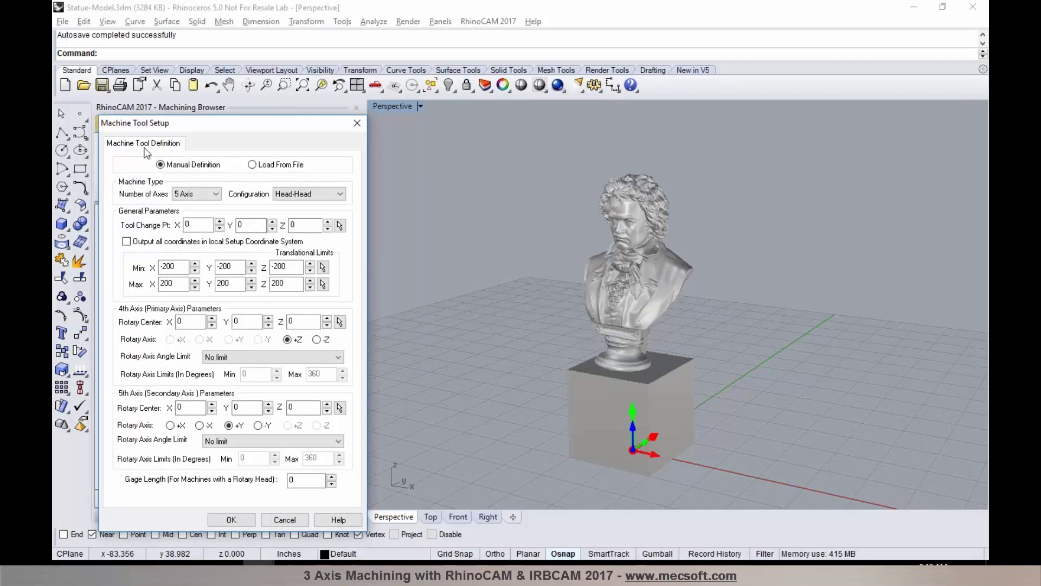
{"action": "left_click", "coordinate": [204, 193]}
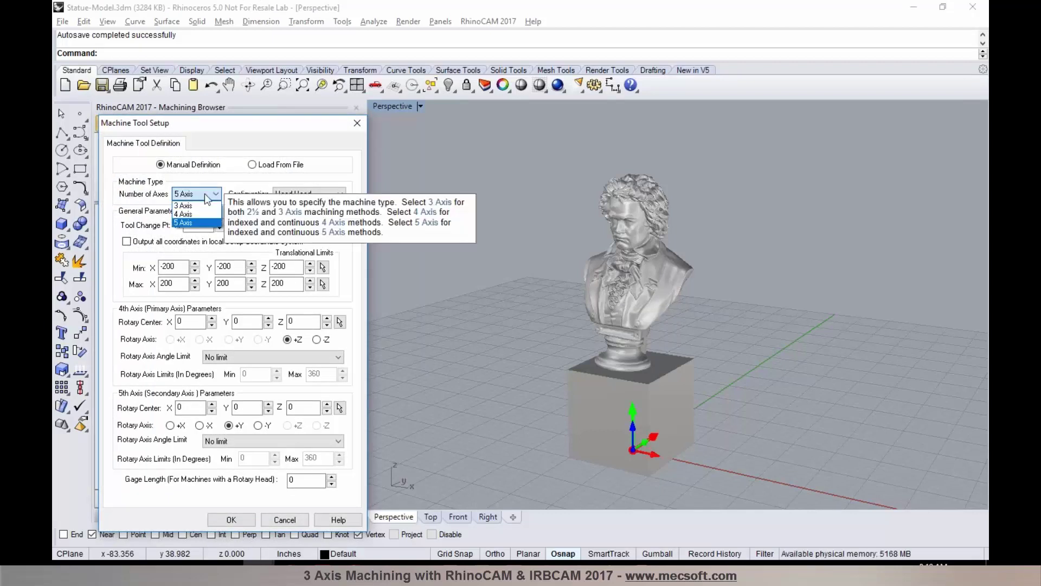
{"action": "left_click", "coordinate": [206, 198]}
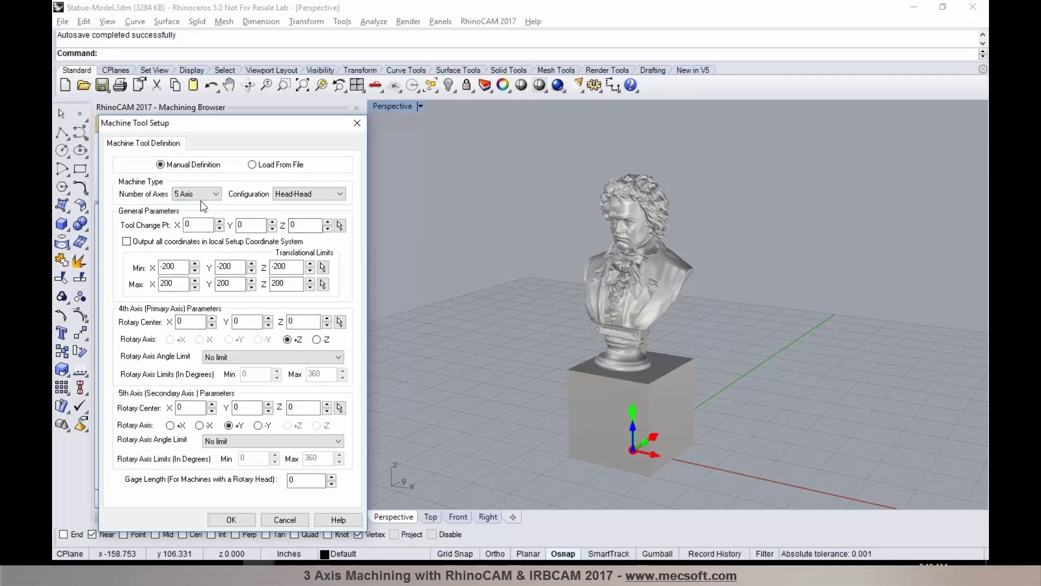
{"action": "left_click", "coordinate": [231, 518]}
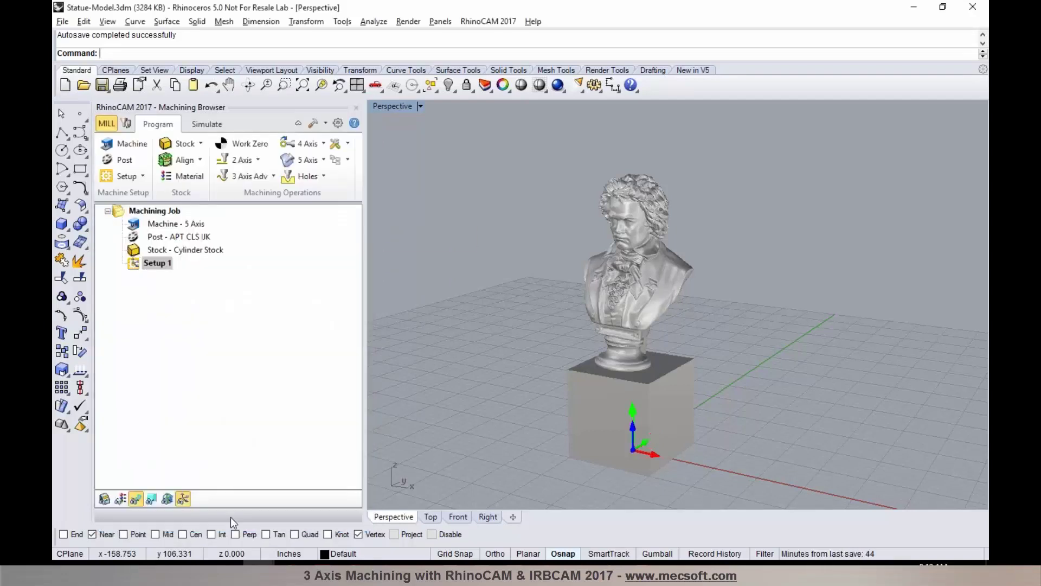
{"action": "left_click", "coordinate": [124, 161]}
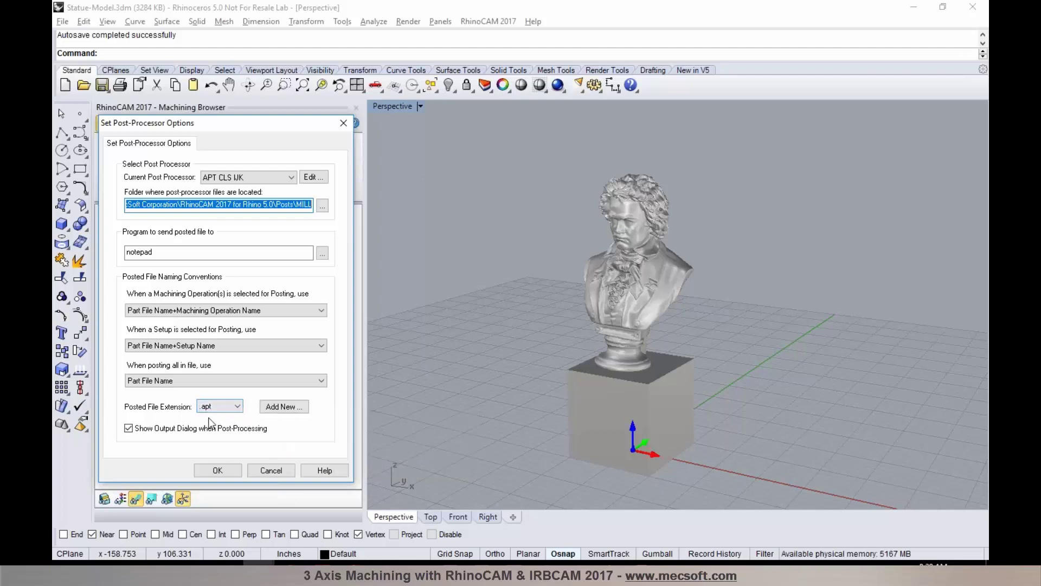
{"action": "left_click", "coordinate": [219, 472]}
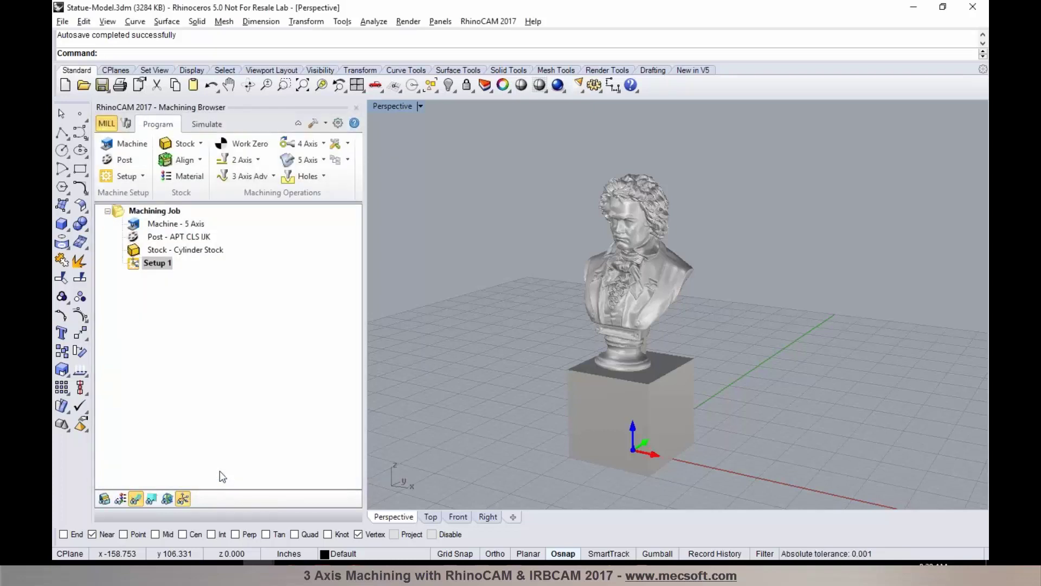
- Create a cylinder stock along Z, centred at 0, 0, 11, with radius 7 and length 20, and display it around the statue
{"action": "left_click", "coordinate": [201, 145]}
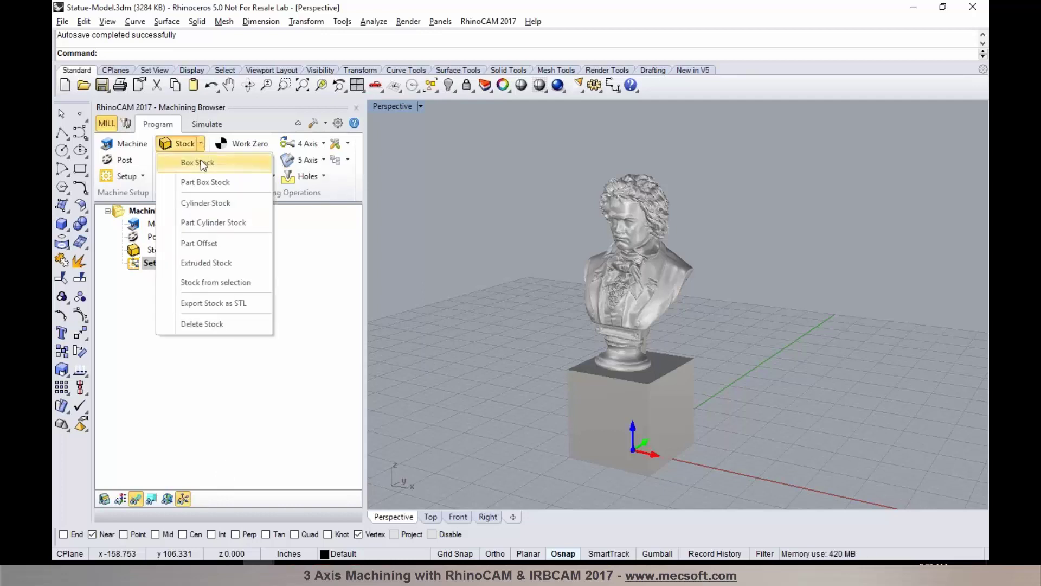
{"action": "left_click", "coordinate": [205, 207]}
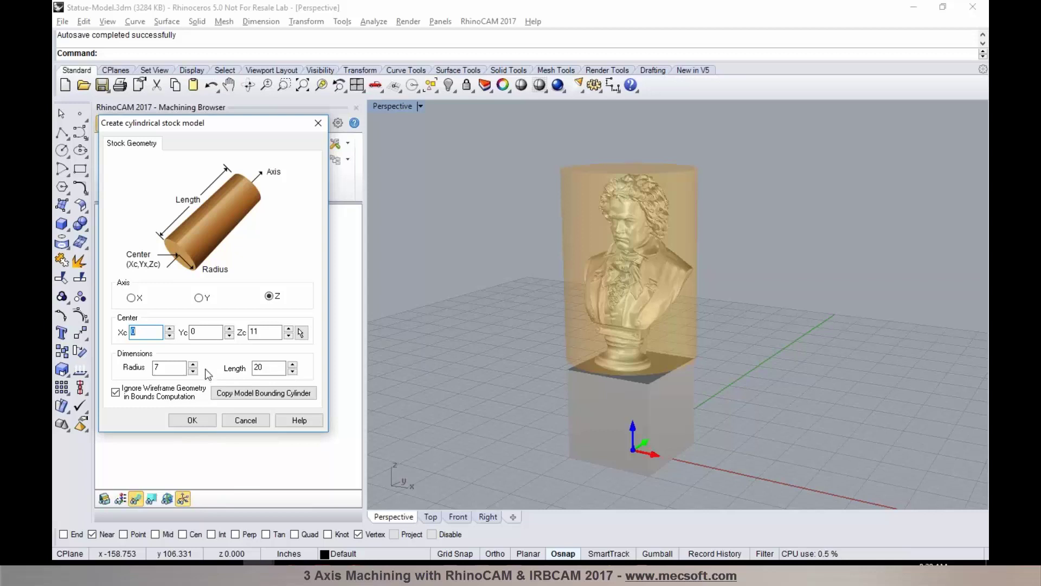
{"action": "left_click", "coordinate": [200, 418]}
{"action": "left_click", "coordinate": [110, 501]}
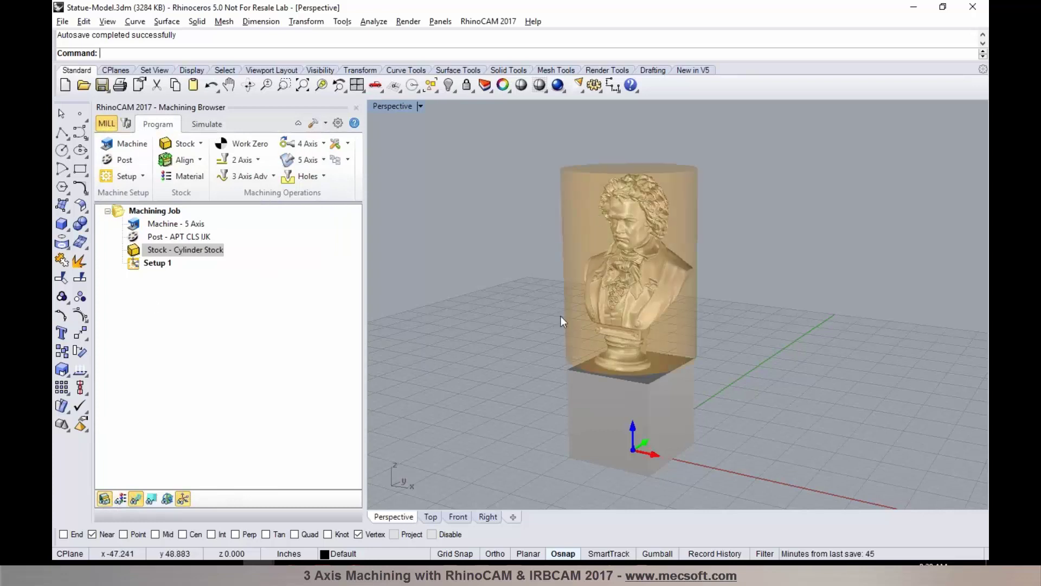
{"action": "mouse_move", "coordinate": [633, 323]}
{"action": "right_mouse_down"}
{"action": "mouse_move", "coordinate": [656, 323]}
{"action": "mouse_move", "coordinate": [629, 323]}
{"action": "right_mouse_up"}
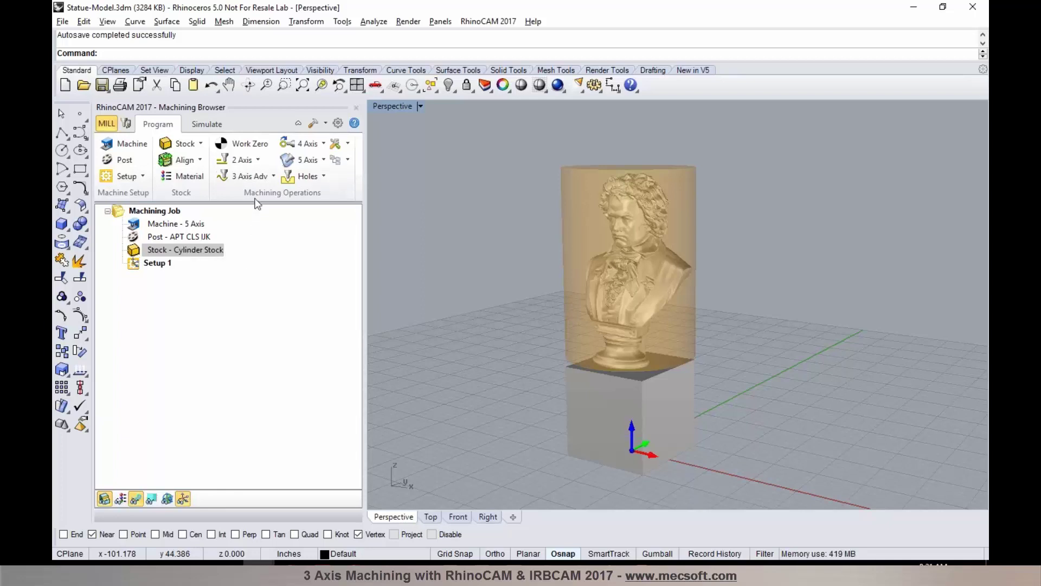
- Start a 3-axis Horizontal Roughing operation with the FLATMILL-1 INCH tool and review its feeds, clearance plane and cut parameters
{"action": "left_click", "coordinate": [273, 178]}
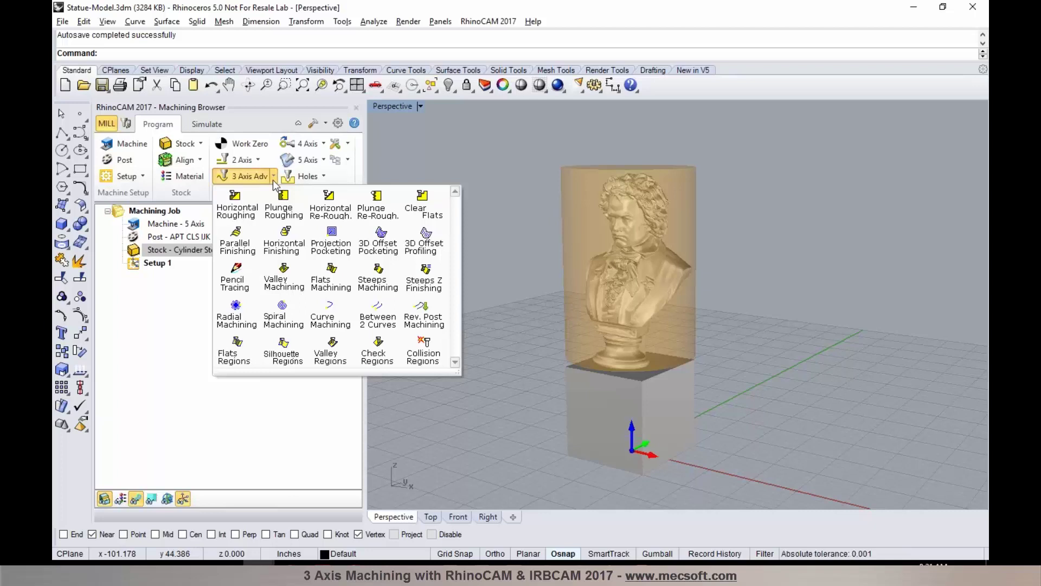
{"action": "left_click", "coordinate": [241, 215]}
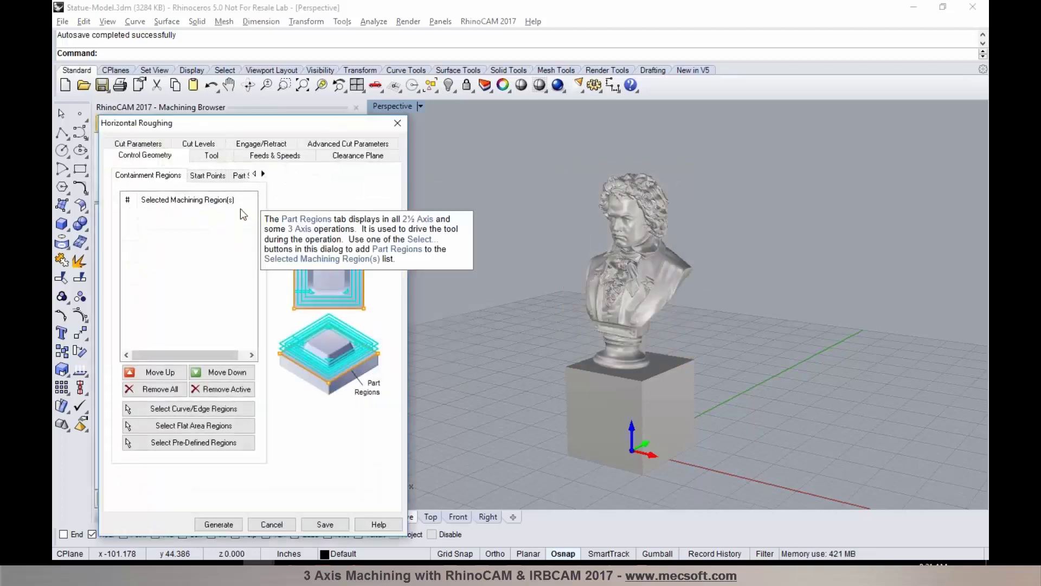
{"action": "left_click", "coordinate": [220, 159]}
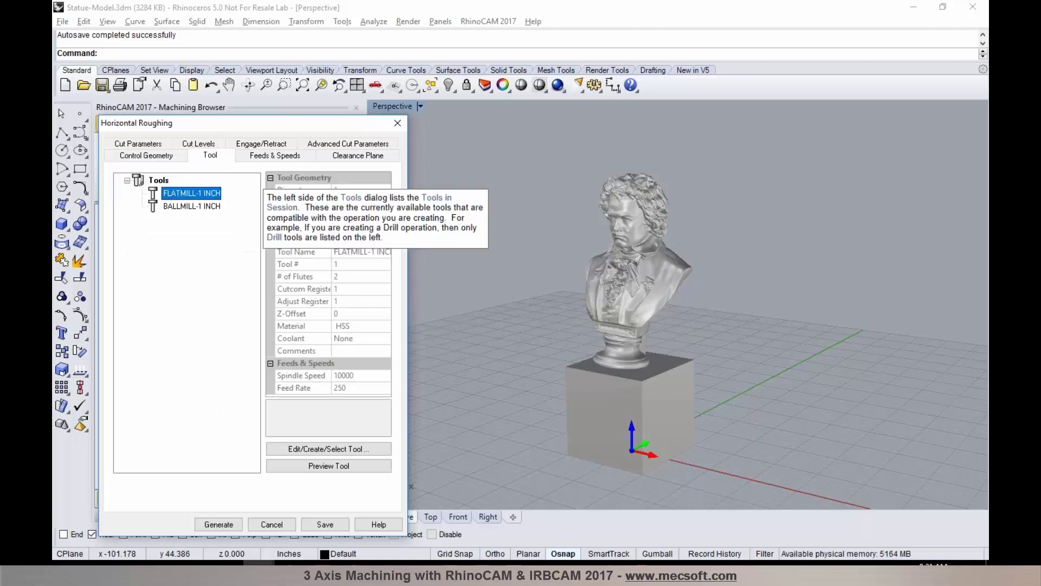
{"action": "left_click", "coordinate": [262, 157]}
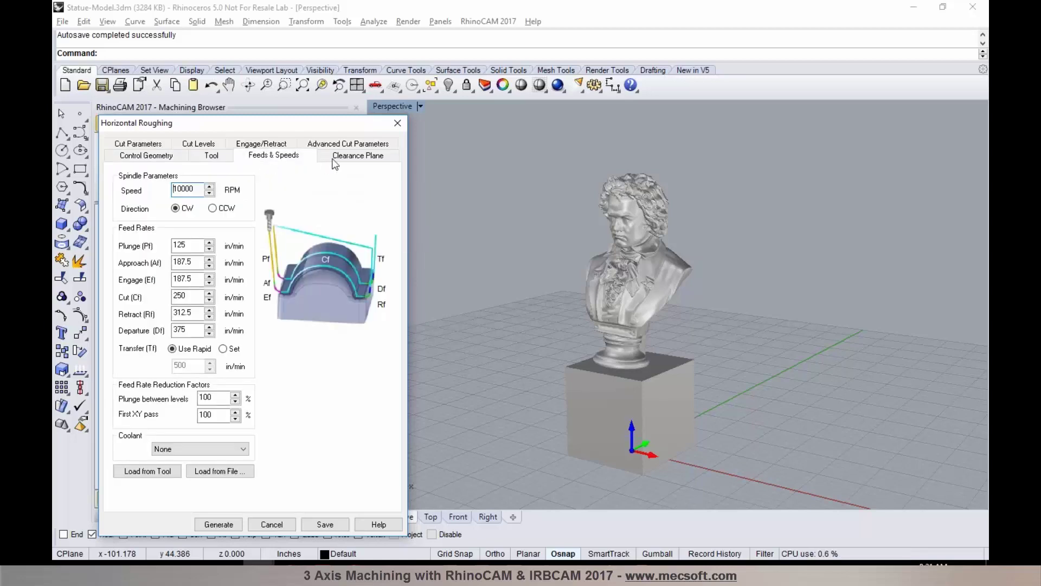
{"action": "left_click", "coordinate": [334, 158]}
{"action": "left_click", "coordinate": [155, 147]}
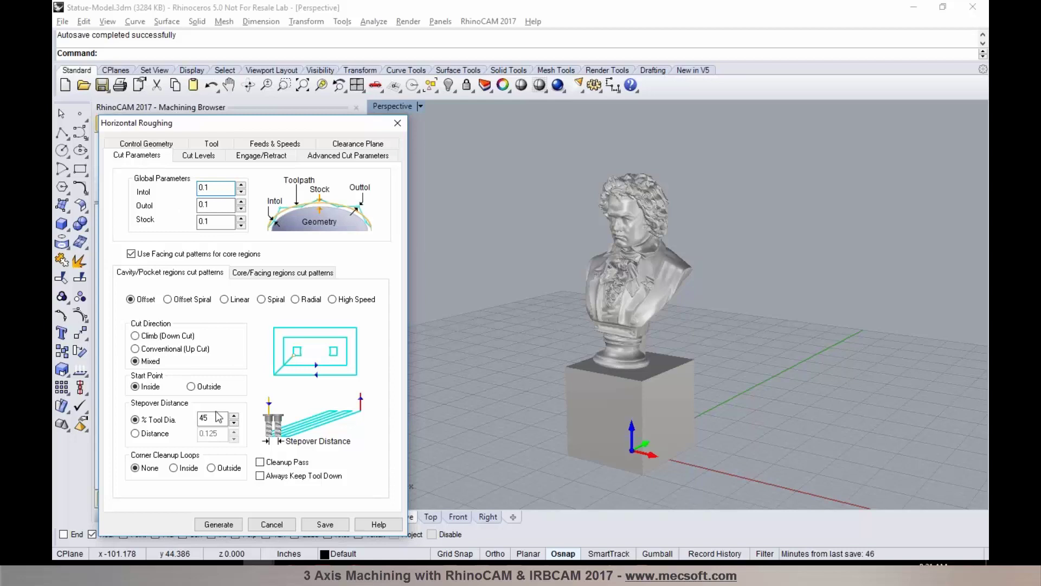
- Set the roughing's bottom cut level to 25.0329 by picking a point on the statue's nose, and generate the toolpath
{"action": "left_click", "coordinate": [197, 156]}
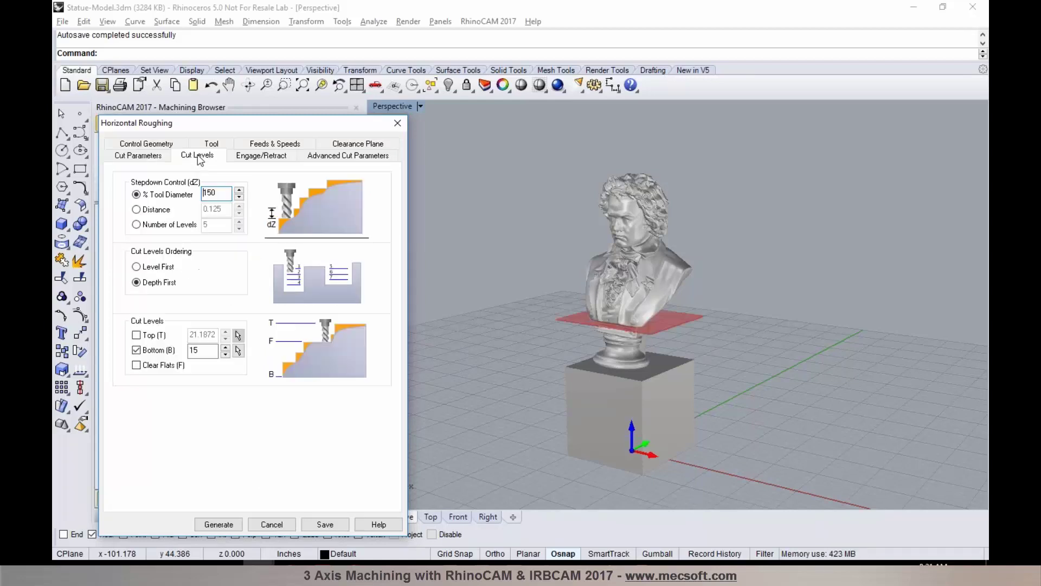
{"action": "scroll", "coordinate": [671, 165], "scroll_direction": "up", "scroll_amount": 2}
{"action": "scroll", "coordinate": [617, 214], "scroll_direction": "up", "scroll_amount": 3}
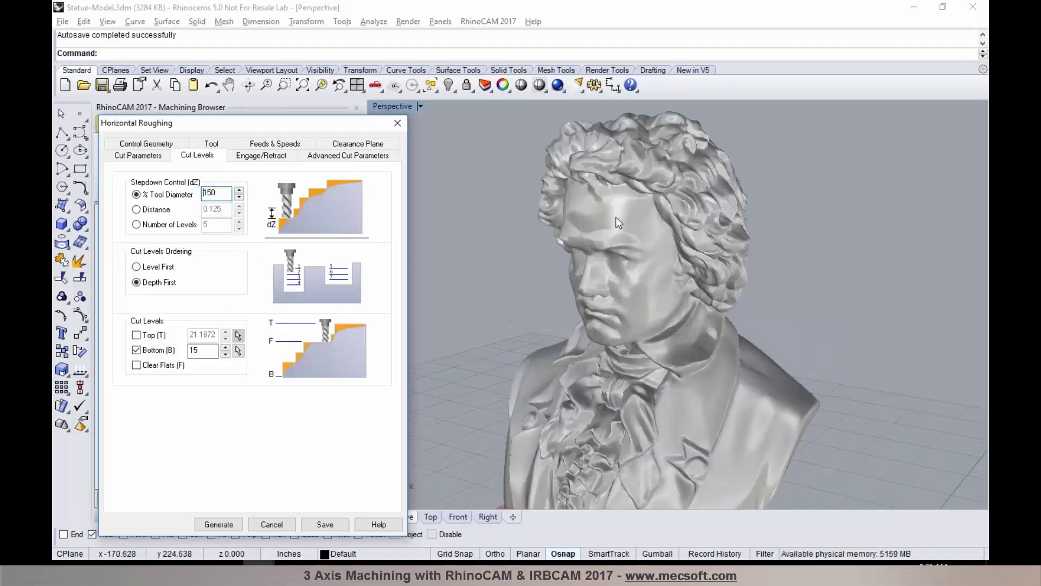
{"action": "left_click", "coordinate": [239, 351]}
{"action": "scroll", "coordinate": [586, 284], "scroll_direction": "up", "scroll_amount": 2}
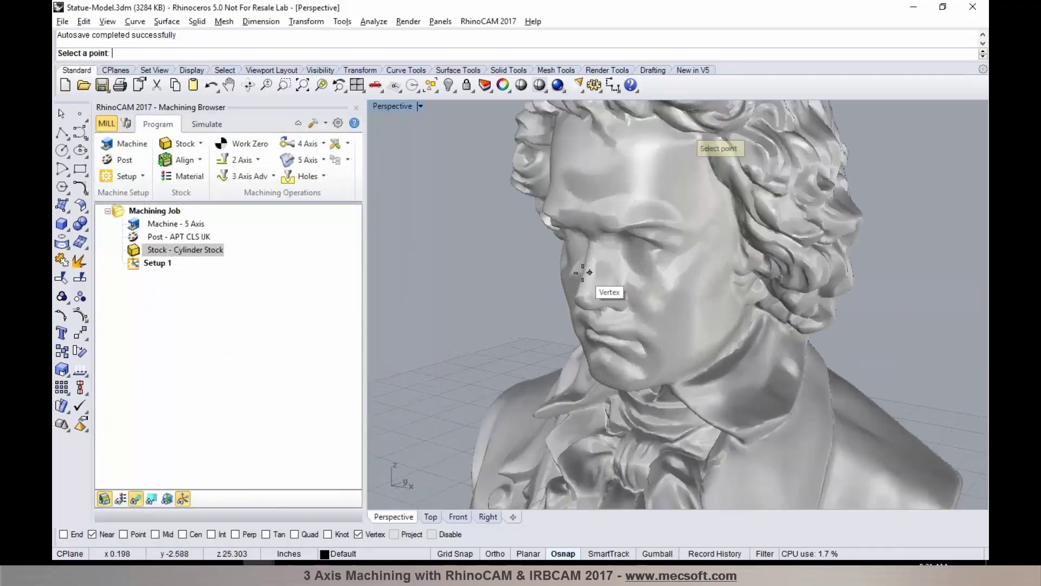
{"action": "left_click", "coordinate": [585, 285]}
{"action": "scroll", "coordinate": [587, 265], "scroll_direction": "down", "scroll_amount": 4}
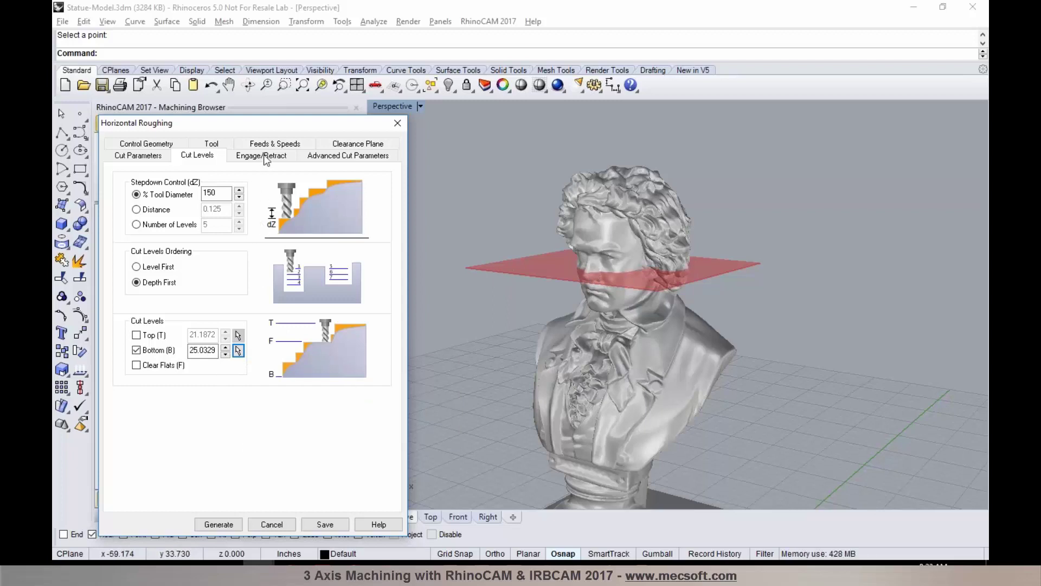
{"action": "left_click", "coordinate": [219, 524]}
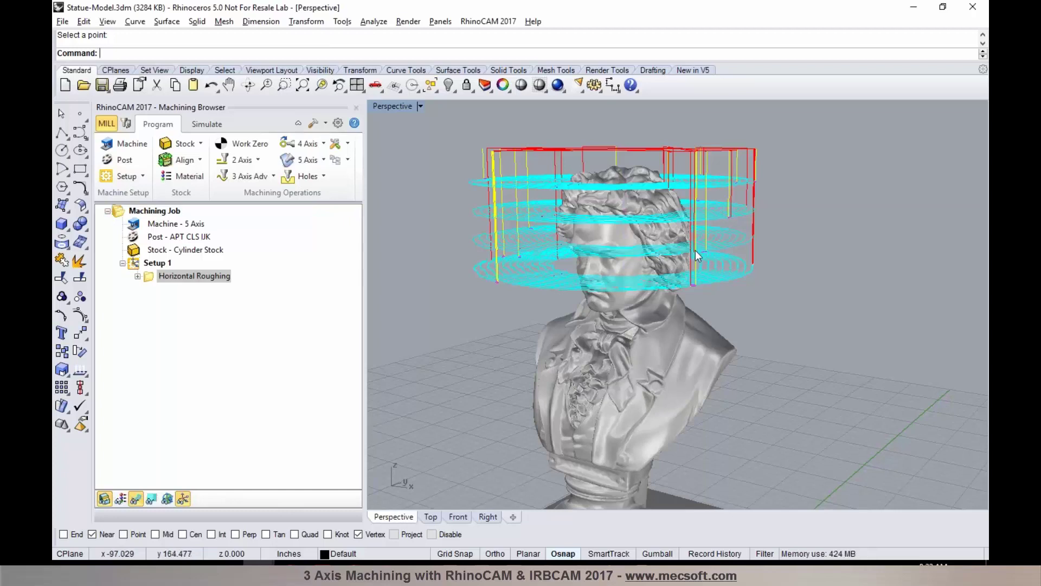
- Examine the Horizontal Roughing toolpath one Z level at a time down to the lowest level
{"action": "scroll", "coordinate": [696, 249], "scroll_direction": "down", "scroll_amount": 3}
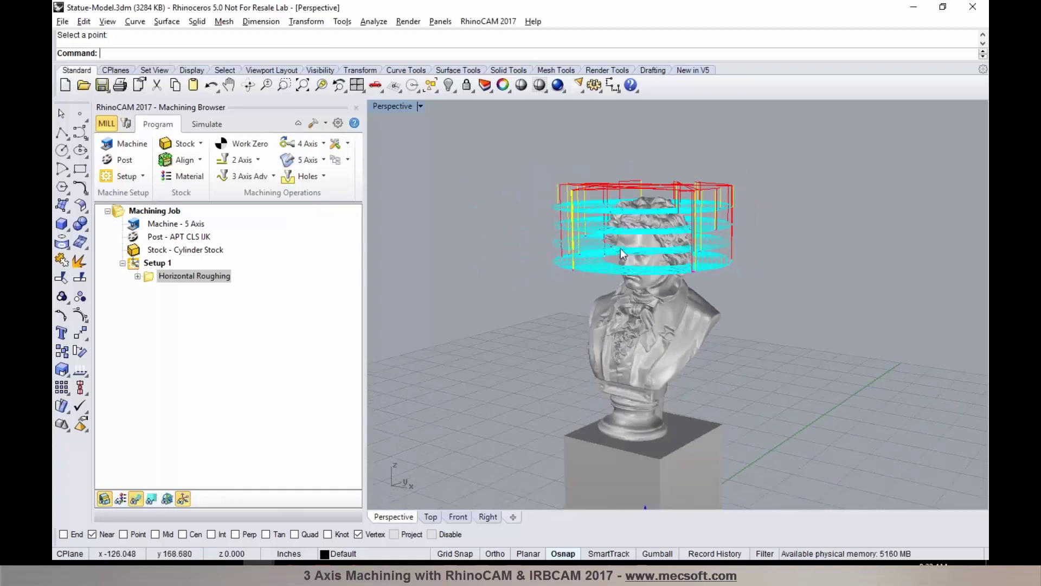
{"action": "left_click", "coordinate": [154, 499]}
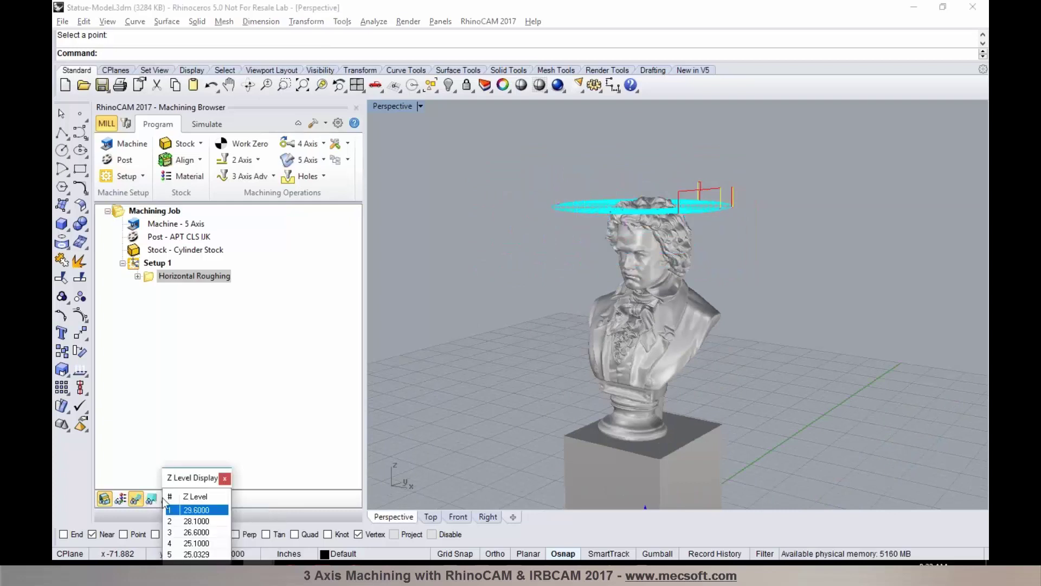
{"action": "left_click_drag", "start_coordinate": [190, 484], "coordinate": [198, 436]}
{"action": "left_click", "coordinate": [202, 484]}
{"action": "left_click", "coordinate": [203, 495]}
{"action": "left_click", "coordinate": [204, 506]}
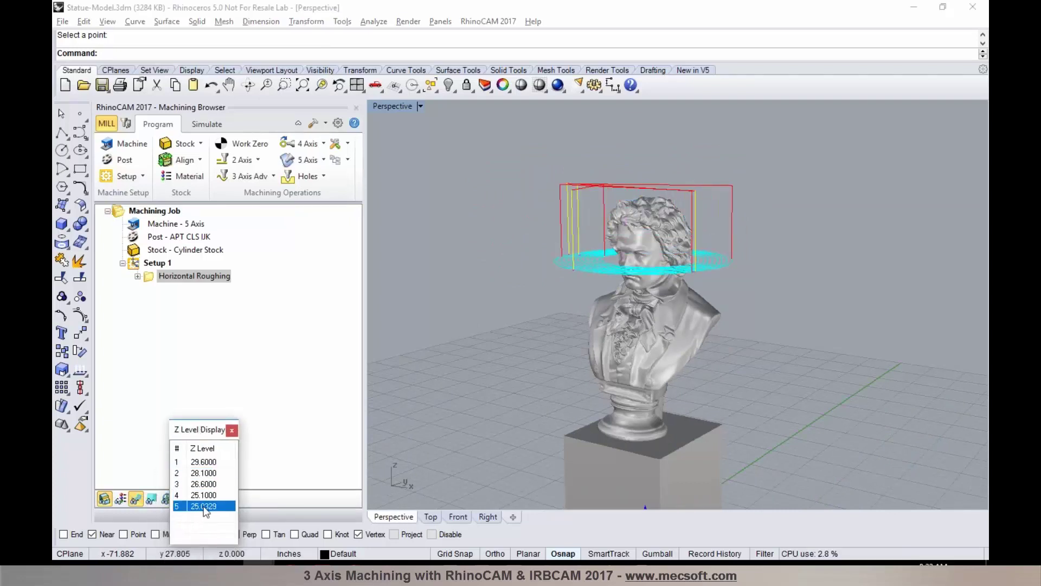
{"action": "left_click", "coordinate": [231, 430]}
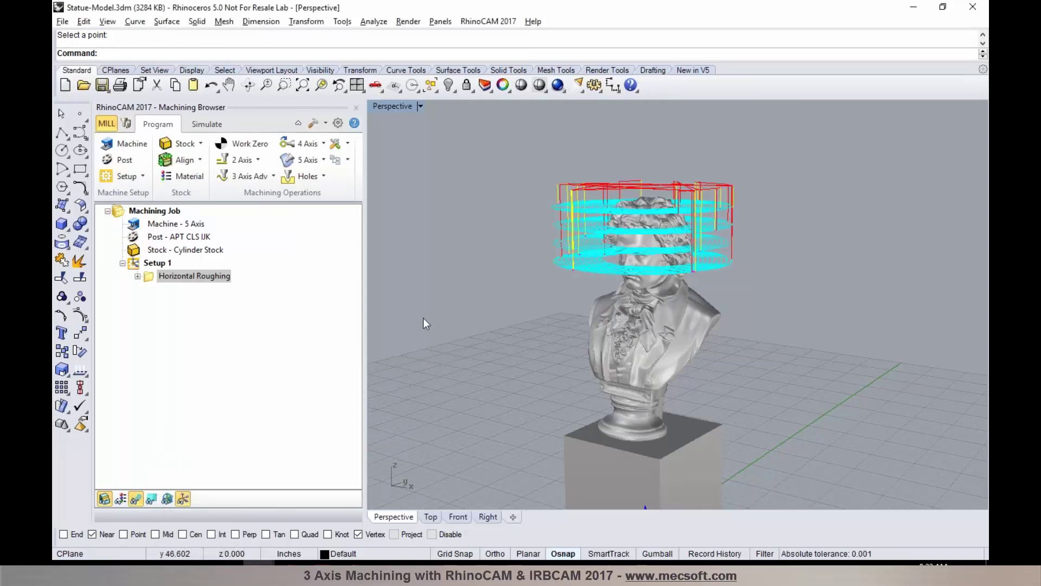
- Simulate the Horizontal Roughing cut on the cylinder stock with the toolpath hidden, pausing partway and running it to the end
{"action": "left_click", "coordinate": [209, 126]}
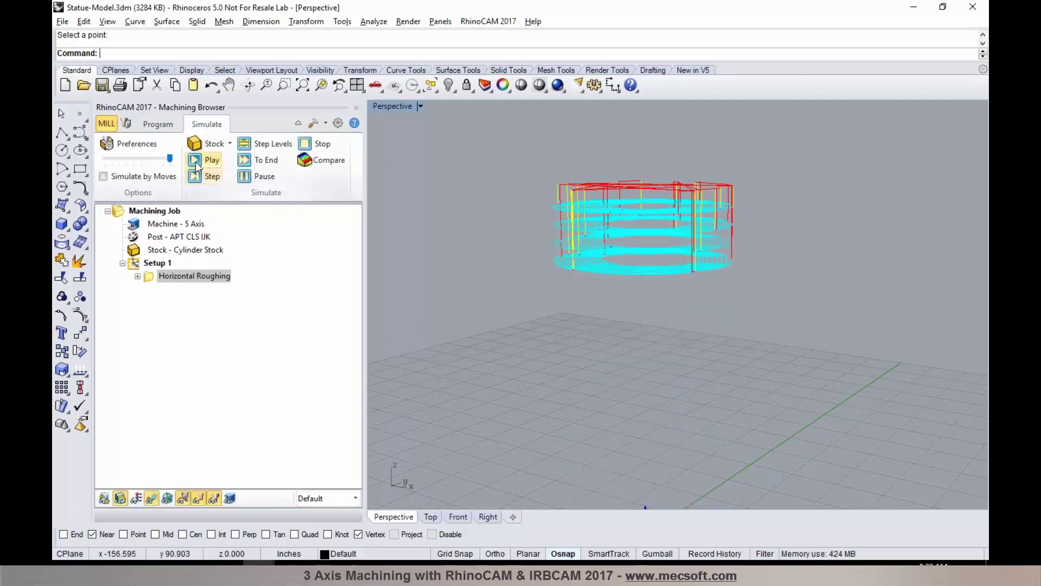
{"action": "left_click", "coordinate": [205, 161]}
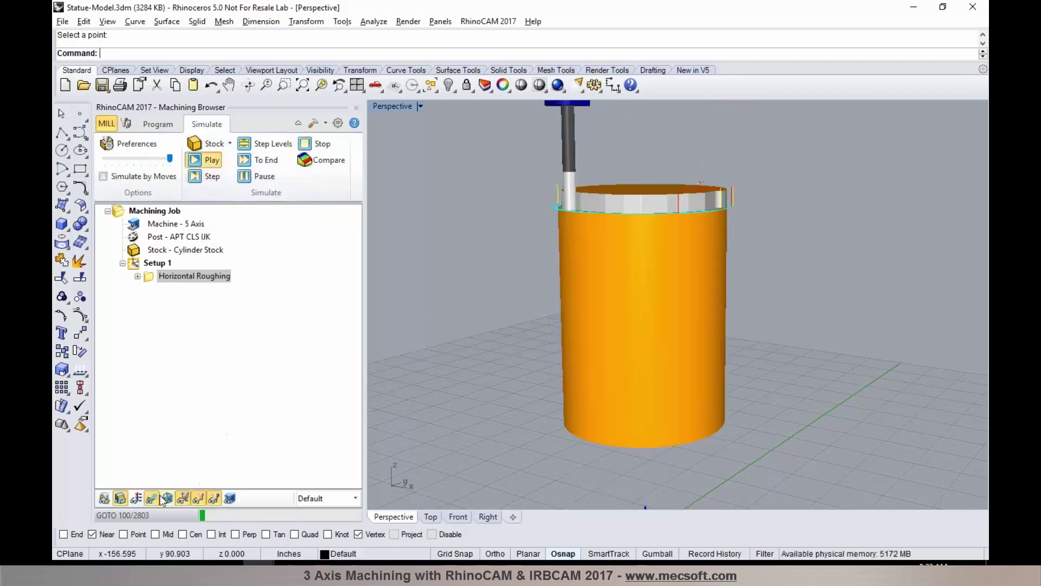
{"action": "scroll", "coordinate": [529, 358], "scroll_direction": "down", "scroll_amount": 2}
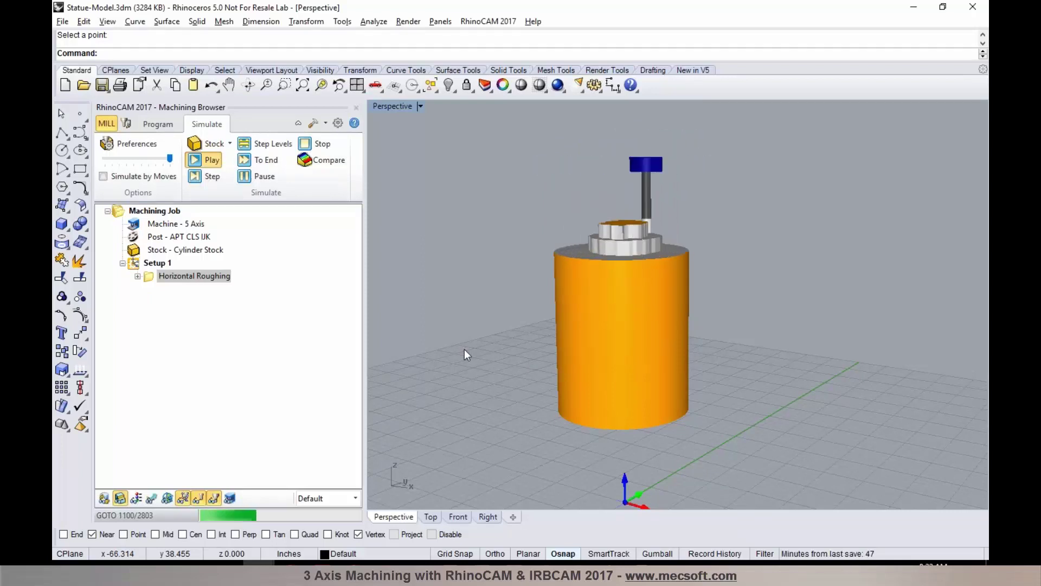
{"action": "left_click", "coordinate": [244, 179]}
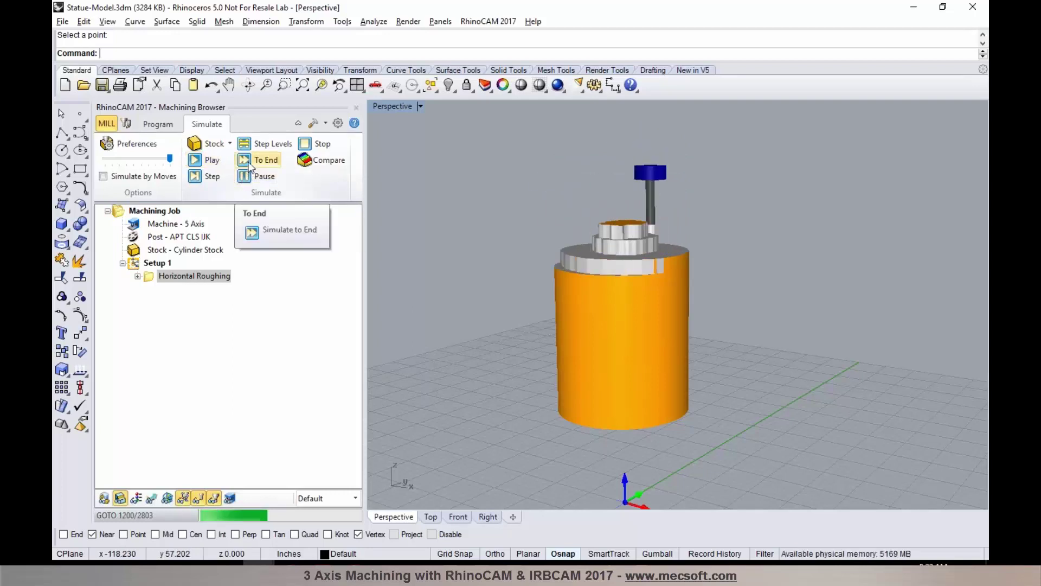
{"action": "left_click", "coordinate": [248, 162]}
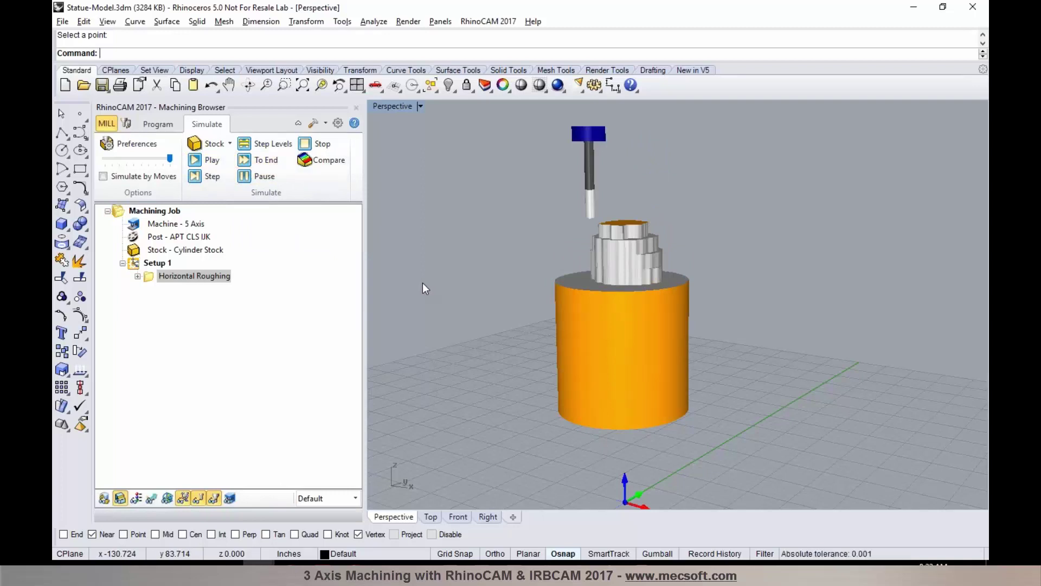
- Hide the stock and add a second machining setup with its orientation rotated 90 degrees about the X axis
{"action": "left_click", "coordinate": [156, 124]}
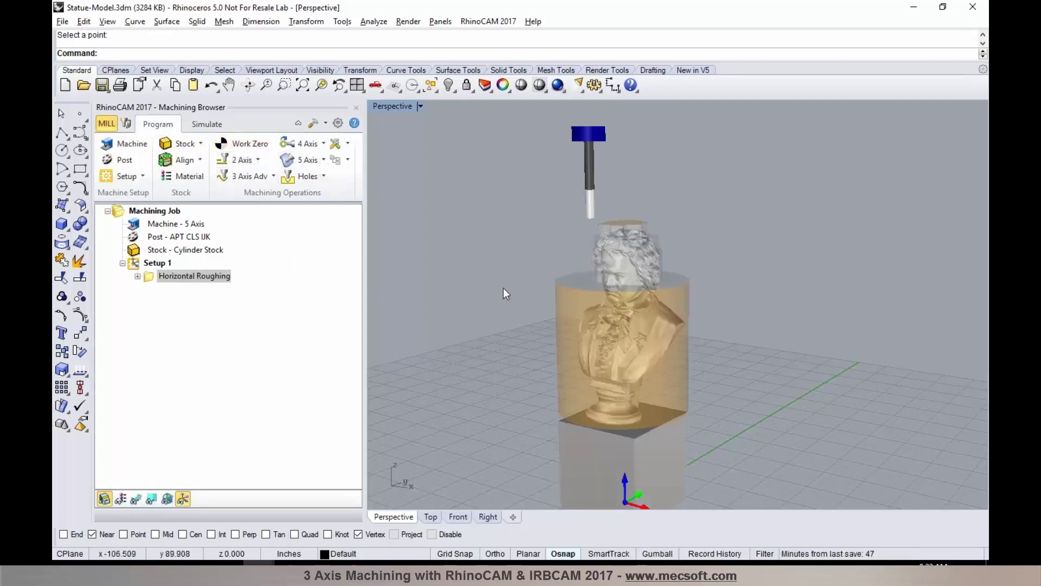
{"action": "left_click", "coordinate": [104, 498]}
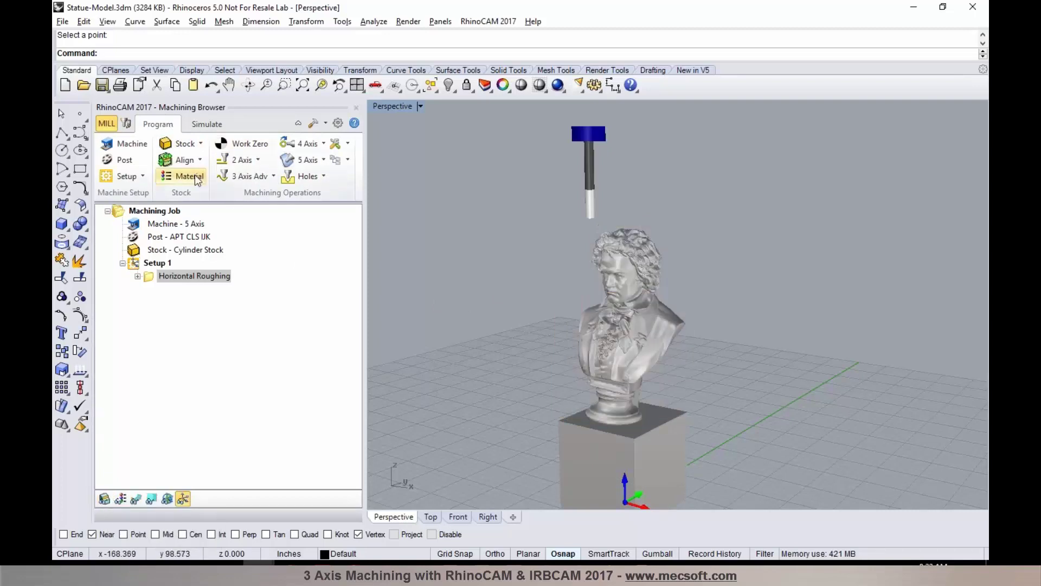
{"action": "left_click", "coordinate": [142, 176]}
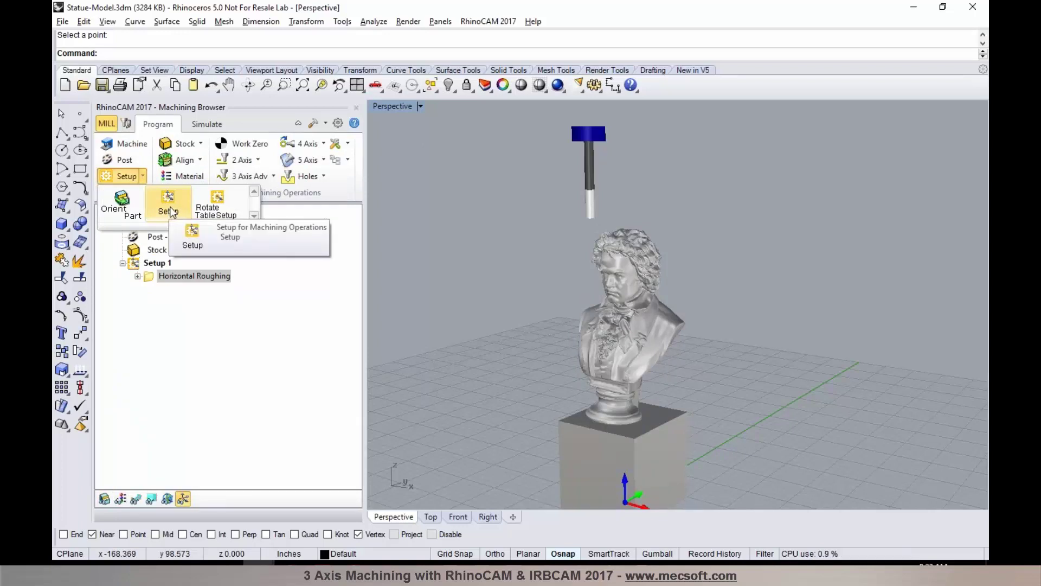
{"action": "scroll", "coordinate": [604, 204], "scroll_direction": "down", "scroll_amount": 2}
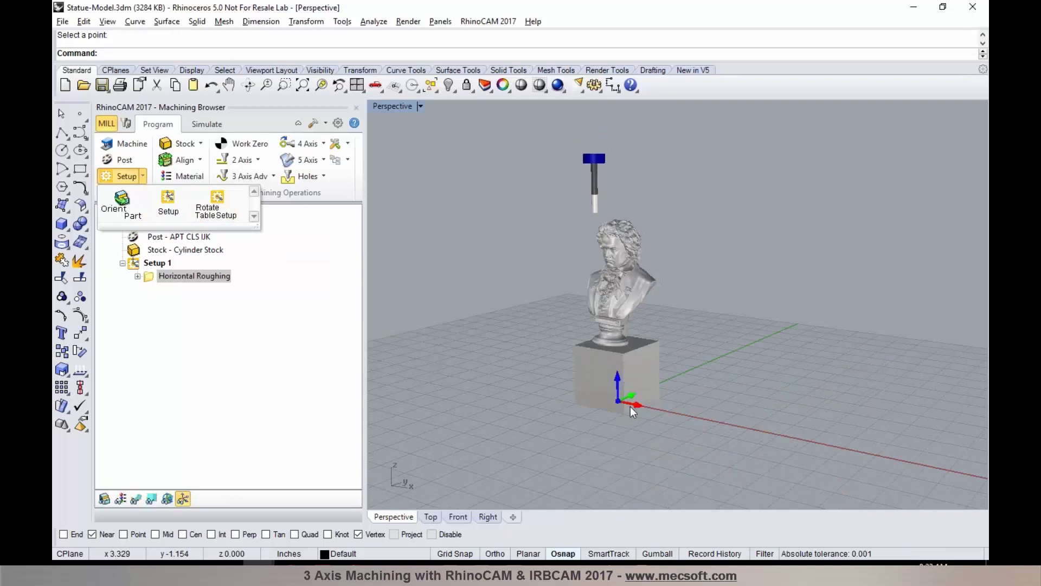
{"action": "left_click", "coordinate": [175, 216]}
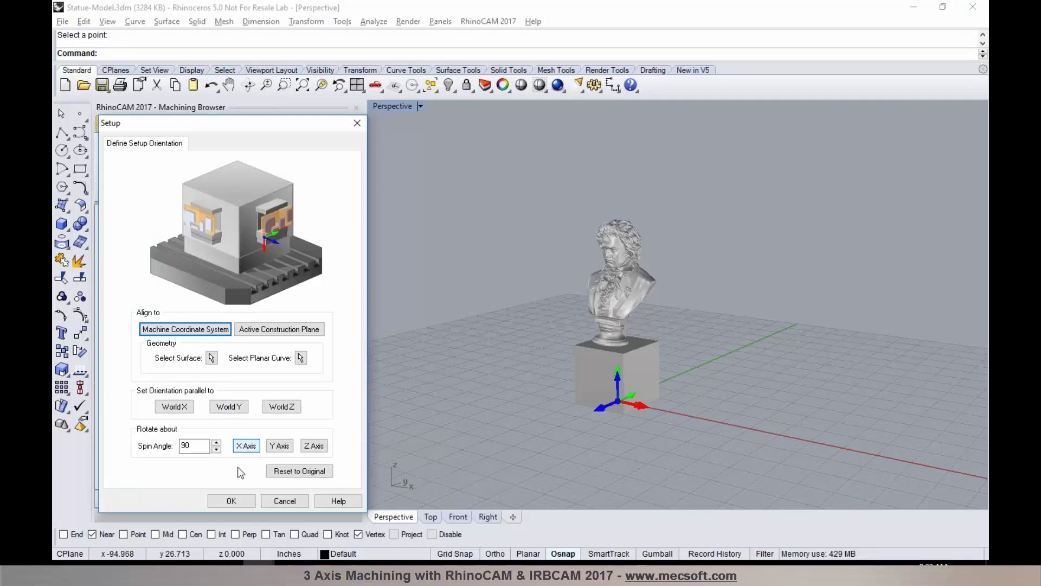
{"action": "left_click", "coordinate": [231, 501]}
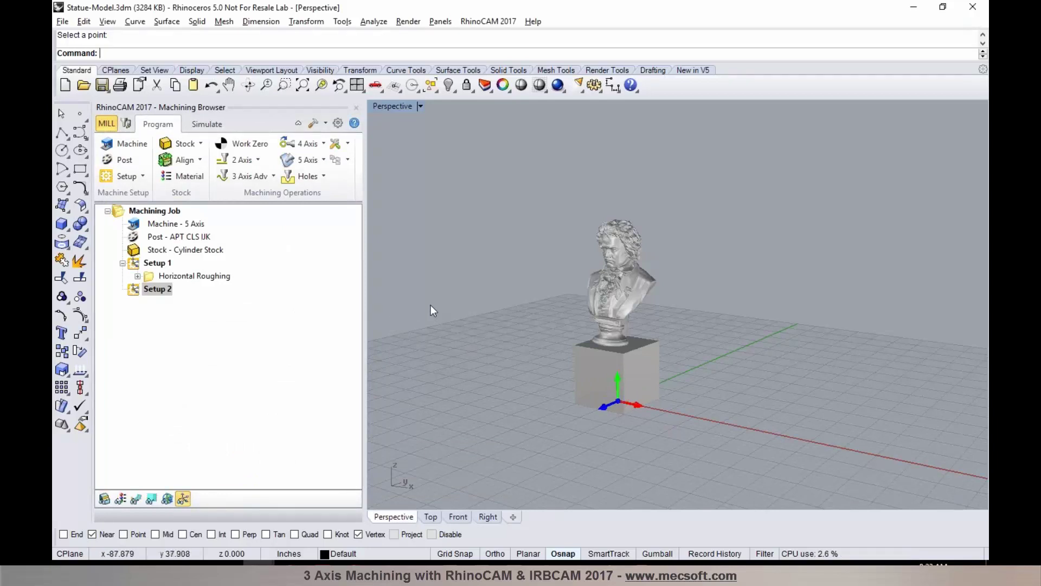
- Generate a 3-axis Horizontal Re-Roughing operation under Setup 2 with the FLATMILL-1 INCH tool, checking its feeds, clearance and cut parameters
{"action": "left_click", "coordinate": [273, 176]}
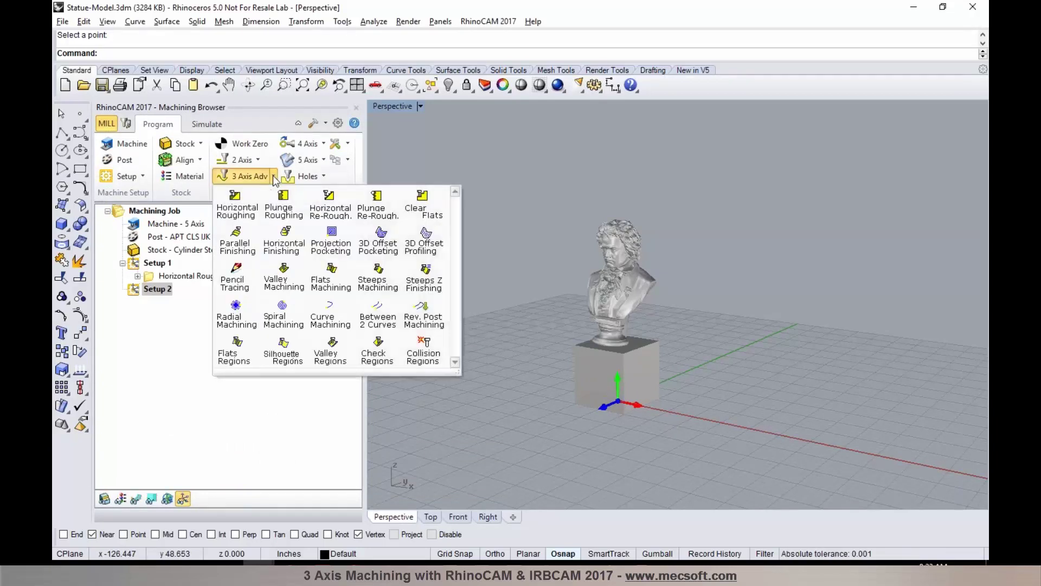
{"action": "left_click", "coordinate": [342, 215]}
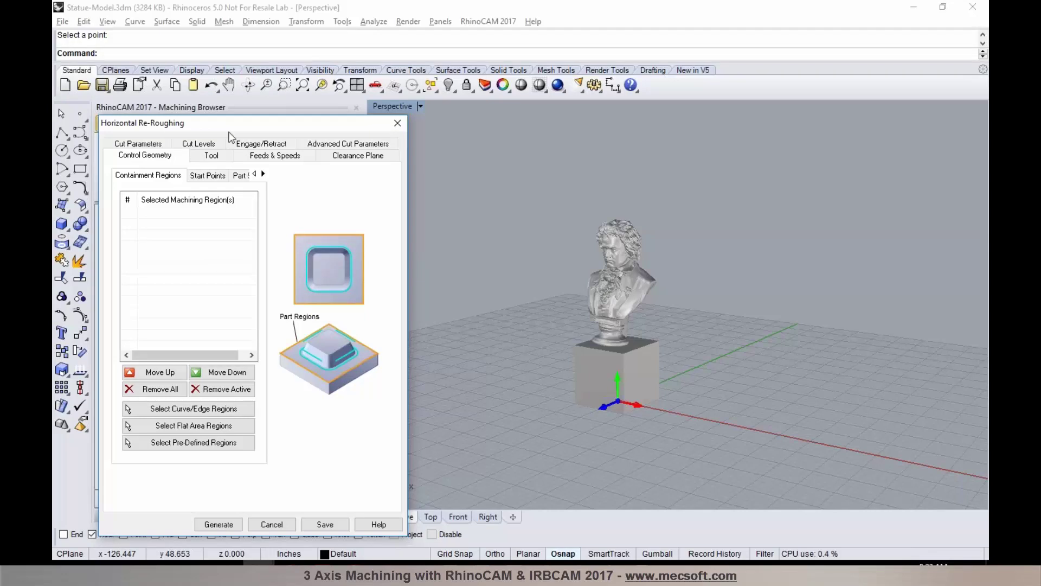
{"action": "left_click", "coordinate": [219, 162]}
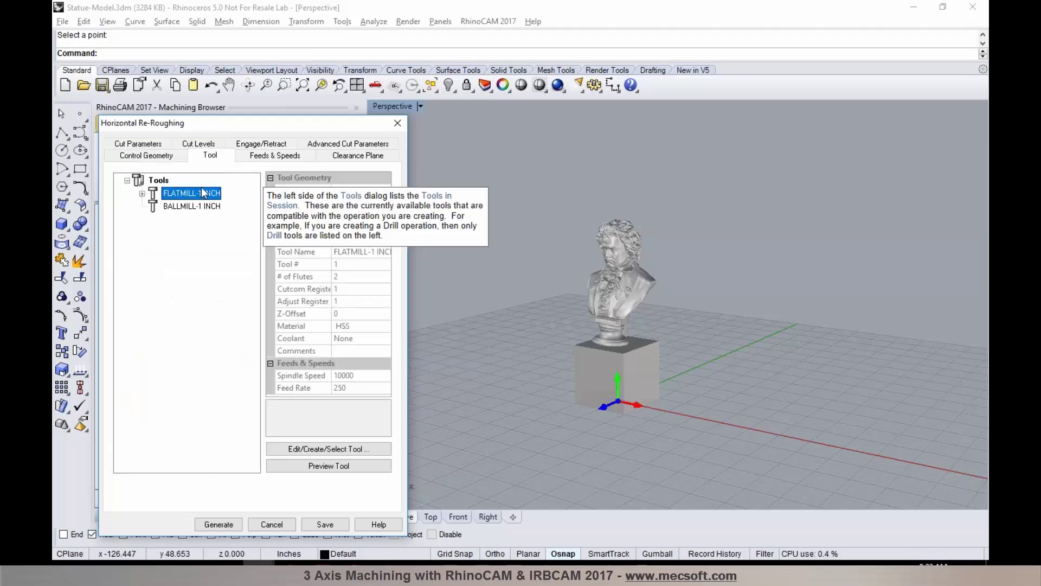
{"action": "left_click", "coordinate": [257, 157]}
{"action": "left_click", "coordinate": [357, 156]}
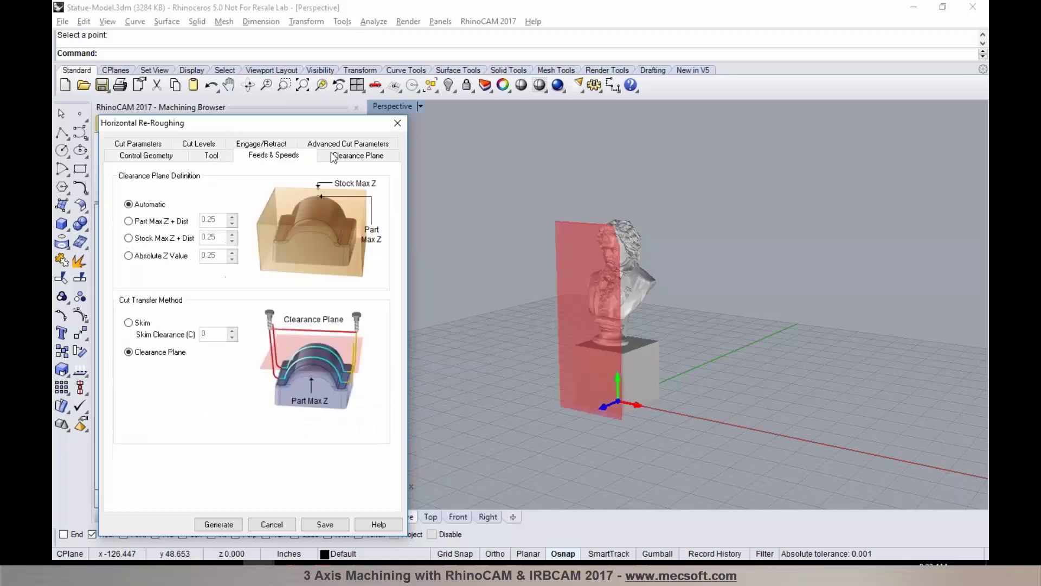
{"action": "left_click", "coordinate": [161, 146]}
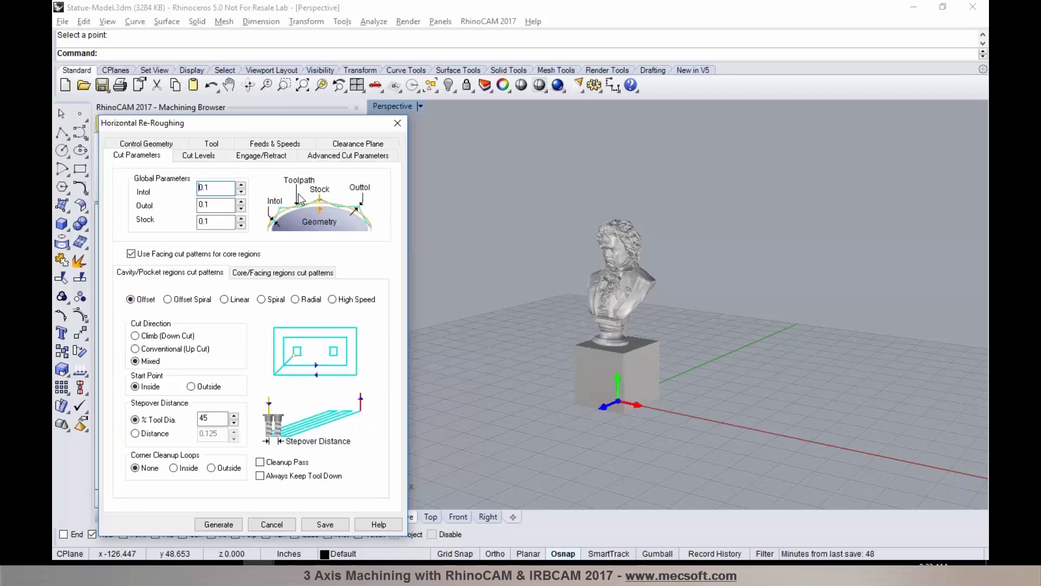
{"action": "left_click", "coordinate": [234, 524]}
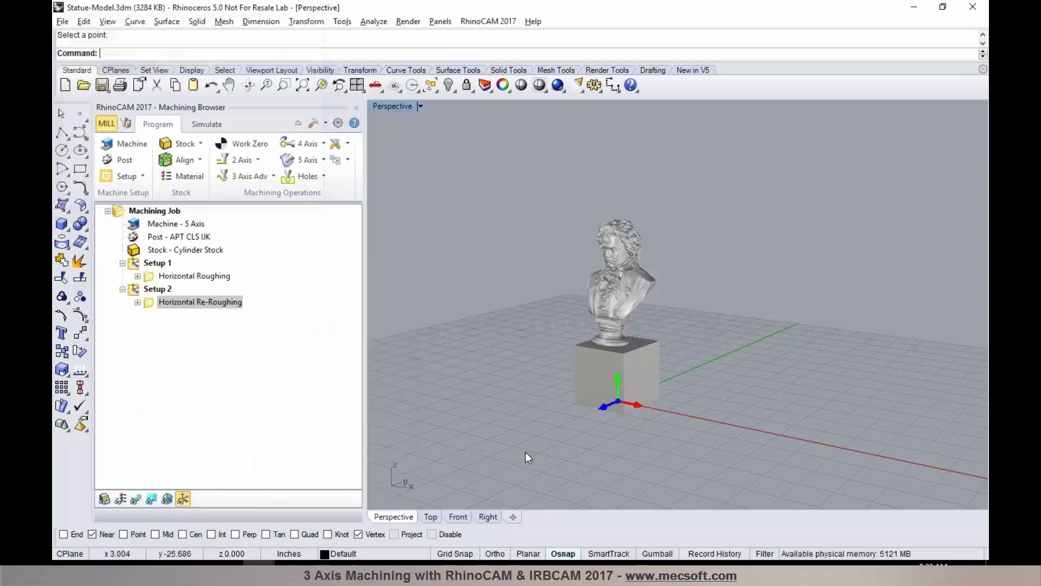
- Display the Setup 2 re-roughing toolpath around the statue and simulate its cut, pausing partway and running it to the end
{"action": "left_click", "coordinate": [135, 497]}
{"action": "scroll", "coordinate": [595, 250], "scroll_direction": "up", "scroll_amount": 2}
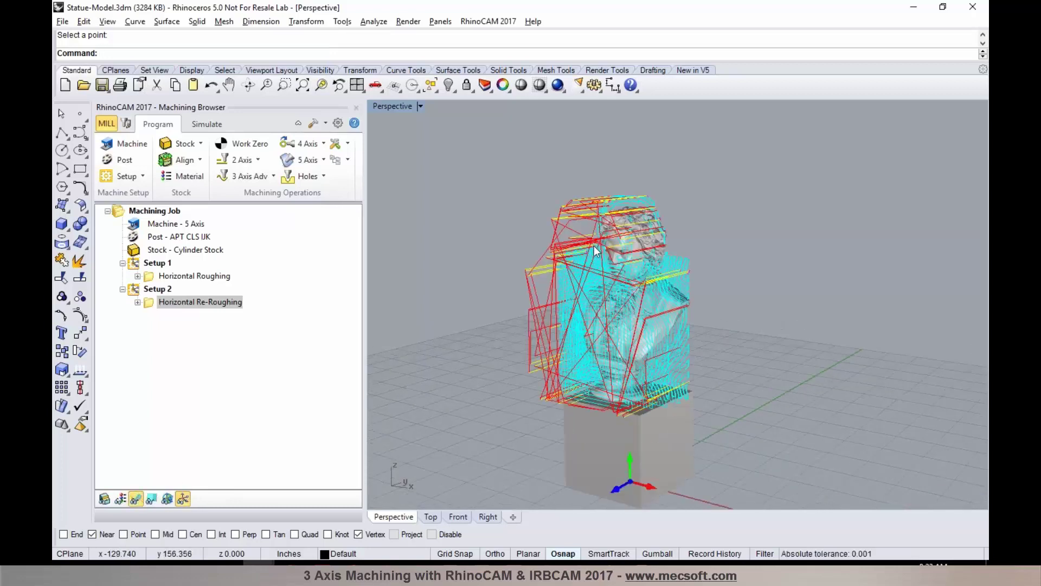
{"action": "scroll", "coordinate": [595, 251], "scroll_direction": "down", "scroll_amount": 3}
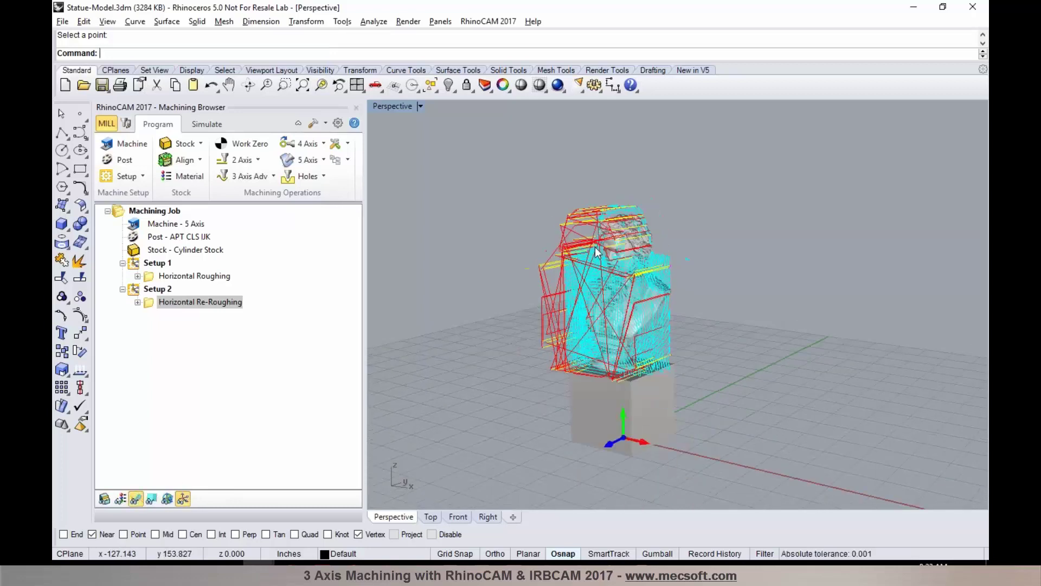
{"action": "left_click", "coordinate": [206, 124]}
{"action": "left_click", "coordinate": [205, 160]}
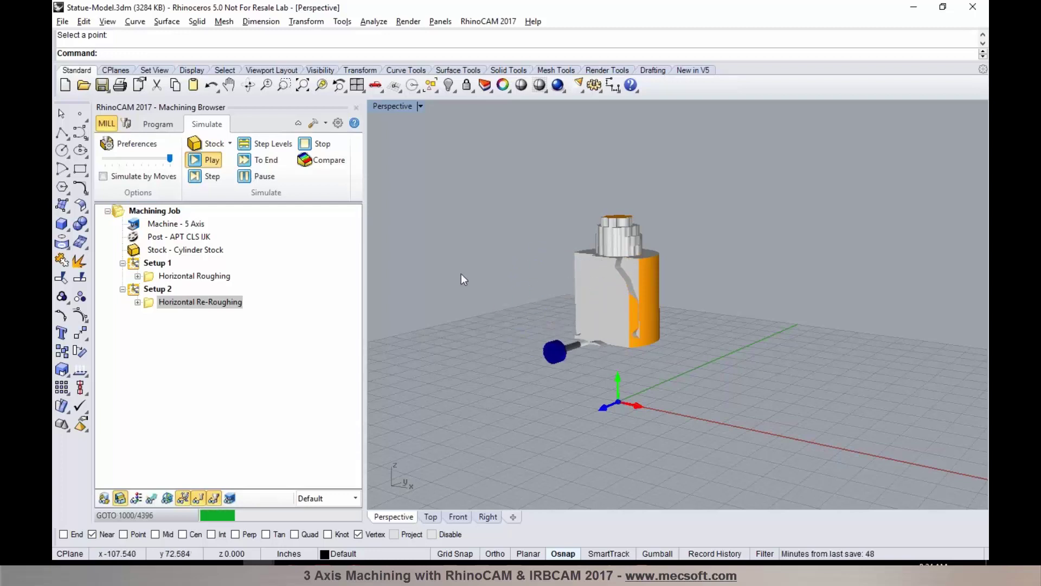
{"action": "left_click", "coordinate": [253, 176]}
{"action": "left_click", "coordinate": [252, 163]}
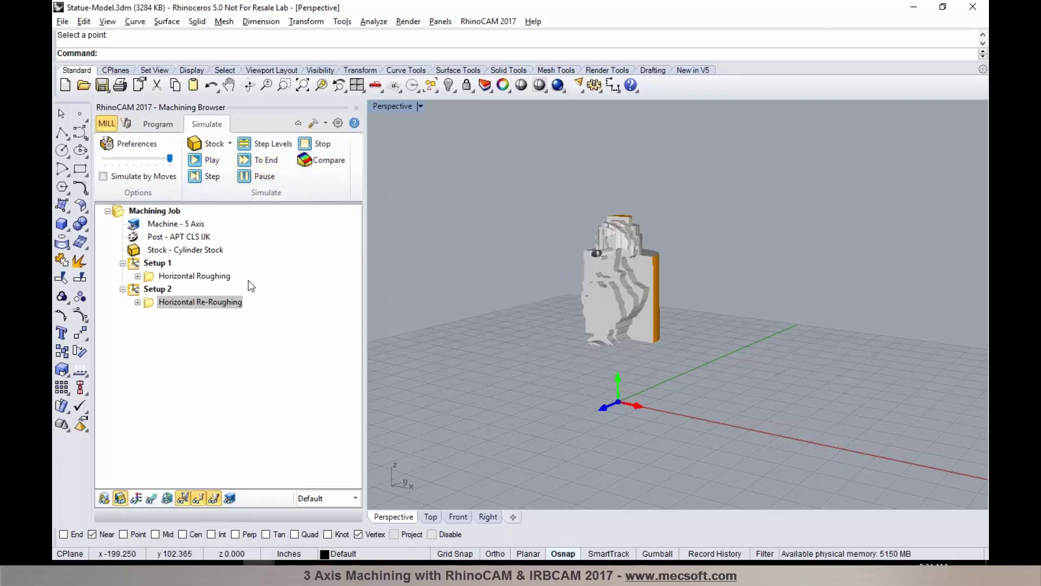
- Add a third machining setup with its orientation rotated 180 degrees about the Y axis
{"action": "left_click", "coordinate": [161, 290]}
{"action": "left_click", "coordinate": [161, 302]}
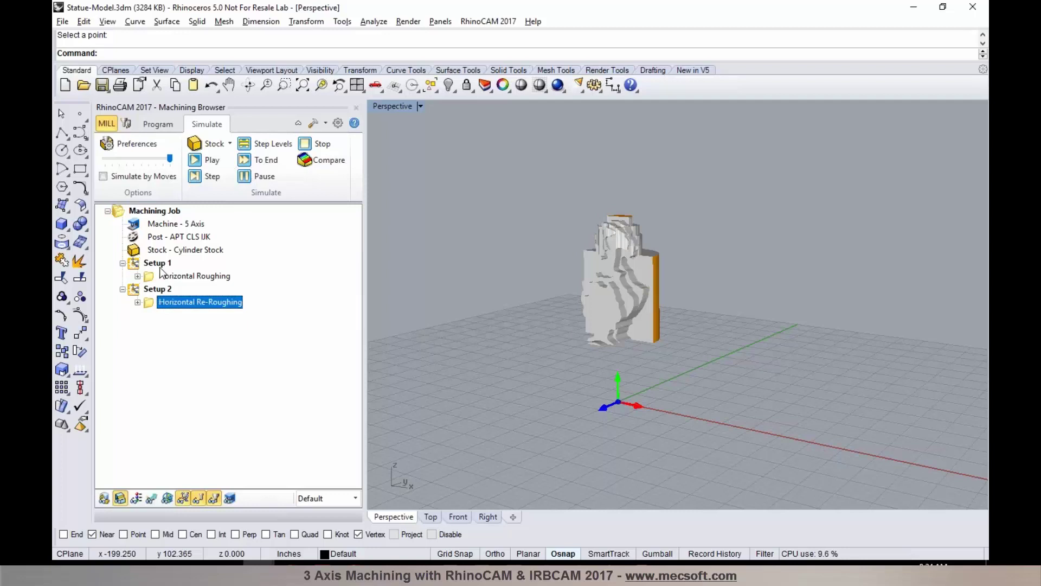
{"action": "left_click", "coordinate": [158, 126]}
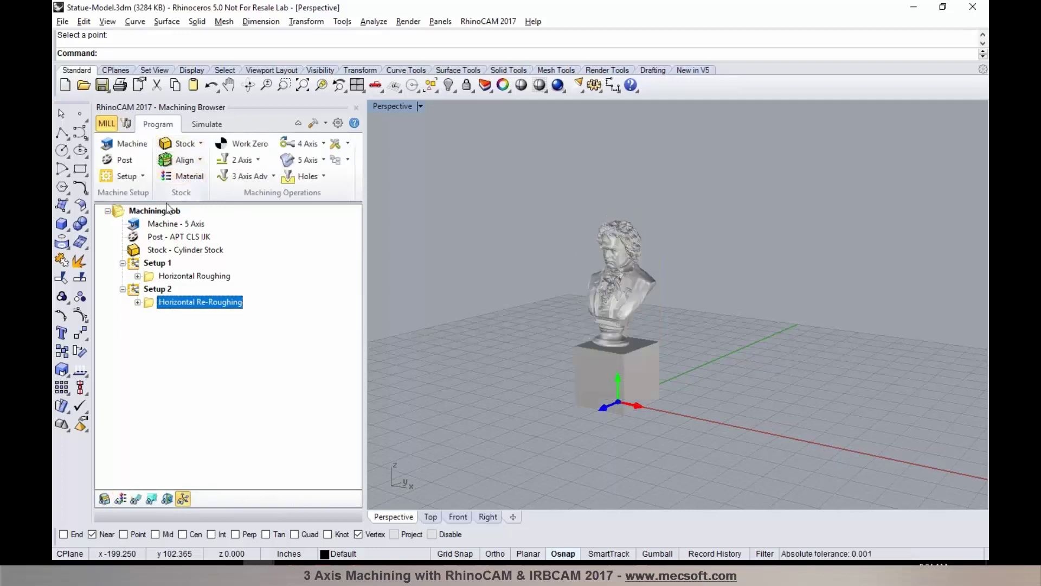
{"action": "left_click", "coordinate": [143, 178]}
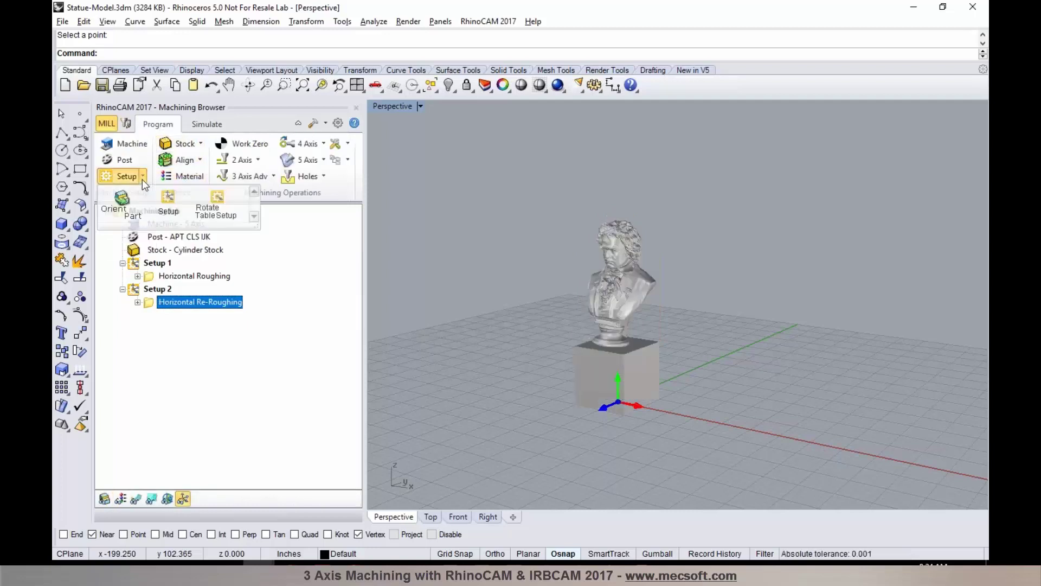
{"action": "left_click", "coordinate": [175, 204]}
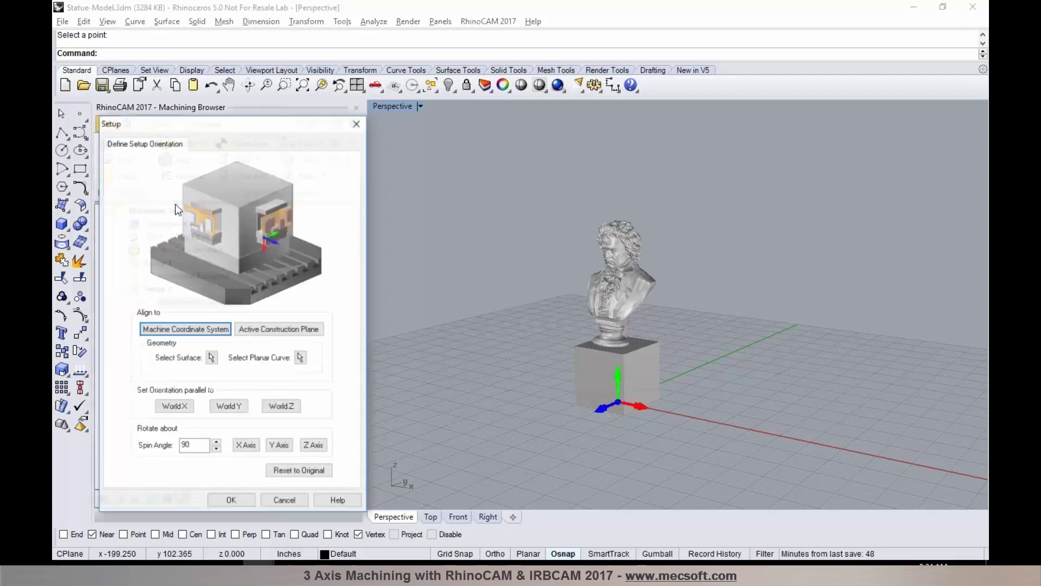
{"action": "double_click", "coordinate": [202, 446]}
{"action": "type", "text": "18"}
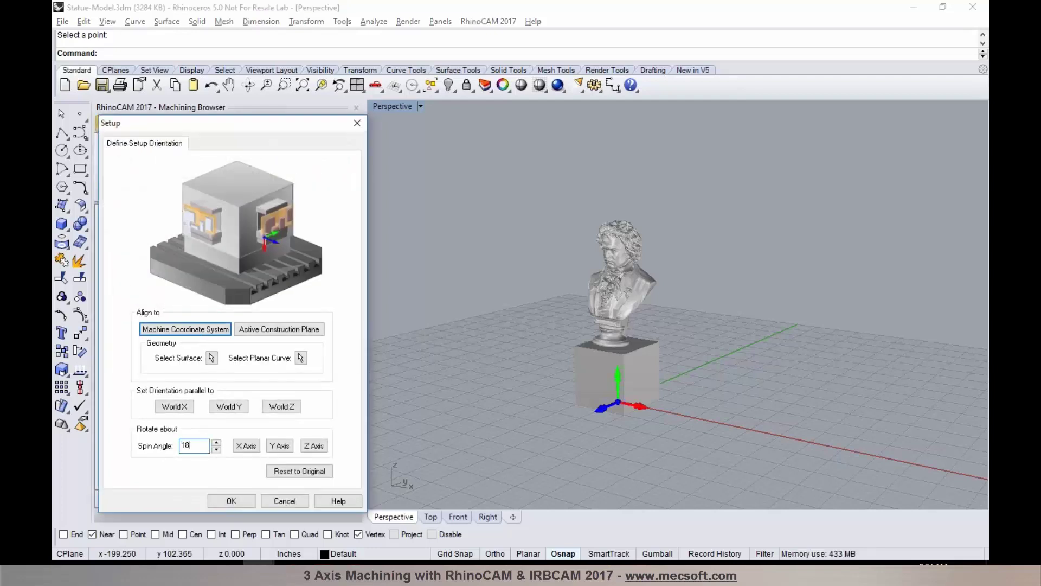
{"action": "left_click", "coordinate": [279, 446]}
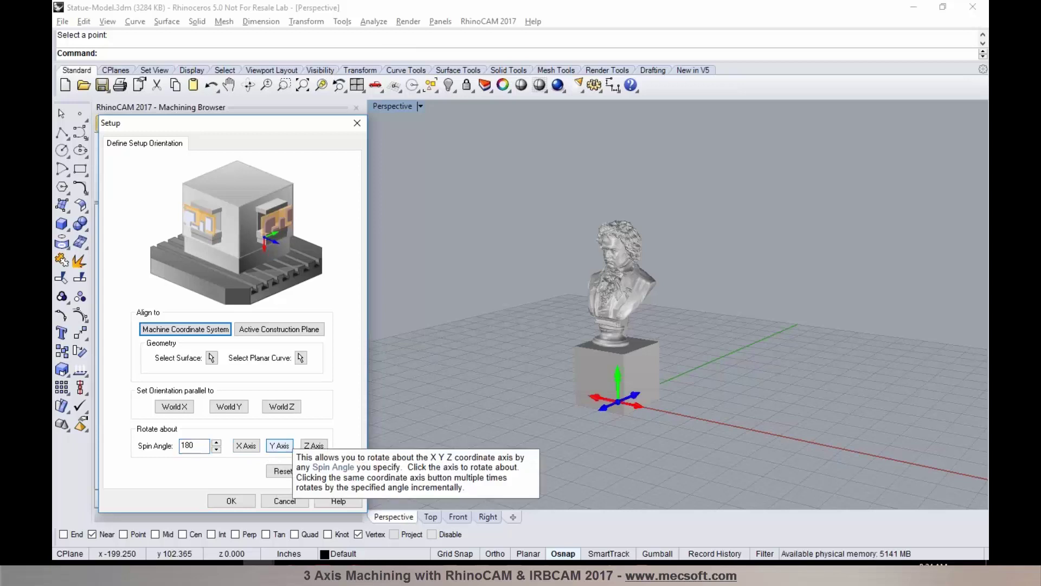
{"action": "left_click", "coordinate": [231, 500]}
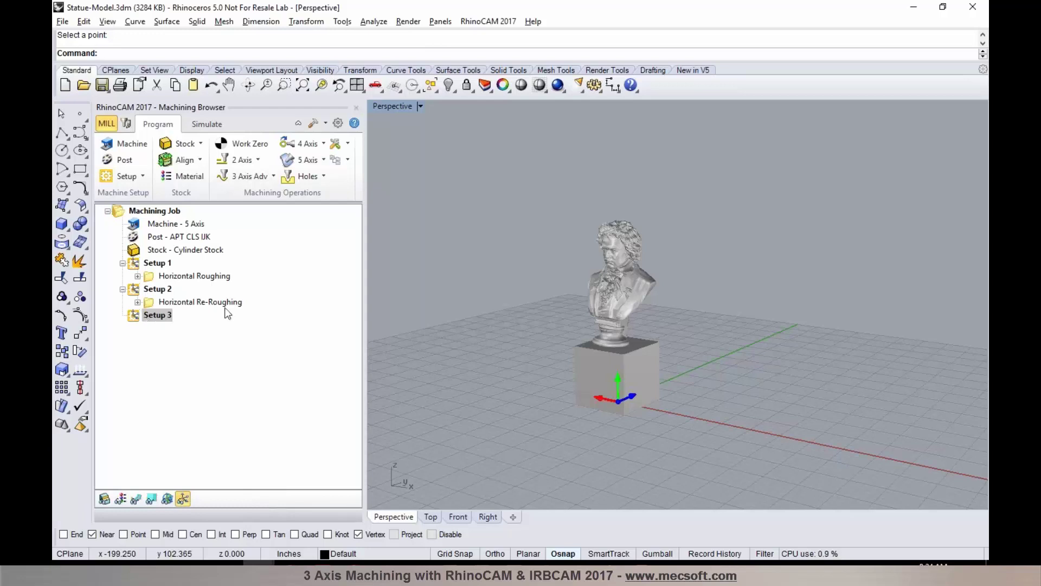
- Generate a 3-axis Horizontal Re-Roughing operation under Setup 3 with the FLATMILL-1 INCH tool, checking its cut parameters
{"action": "left_click", "coordinate": [273, 175]}
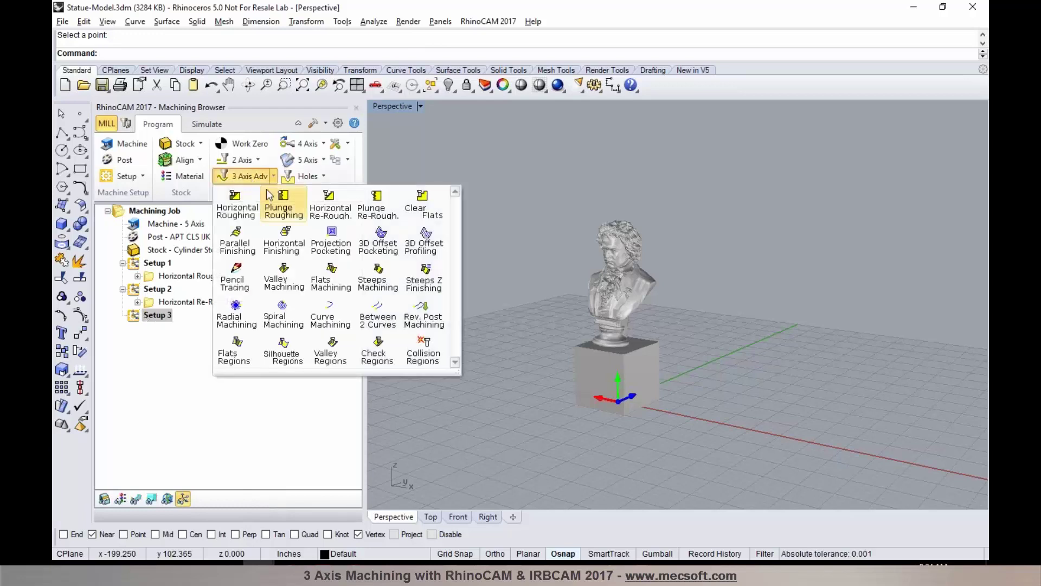
{"action": "left_click", "coordinate": [318, 213]}
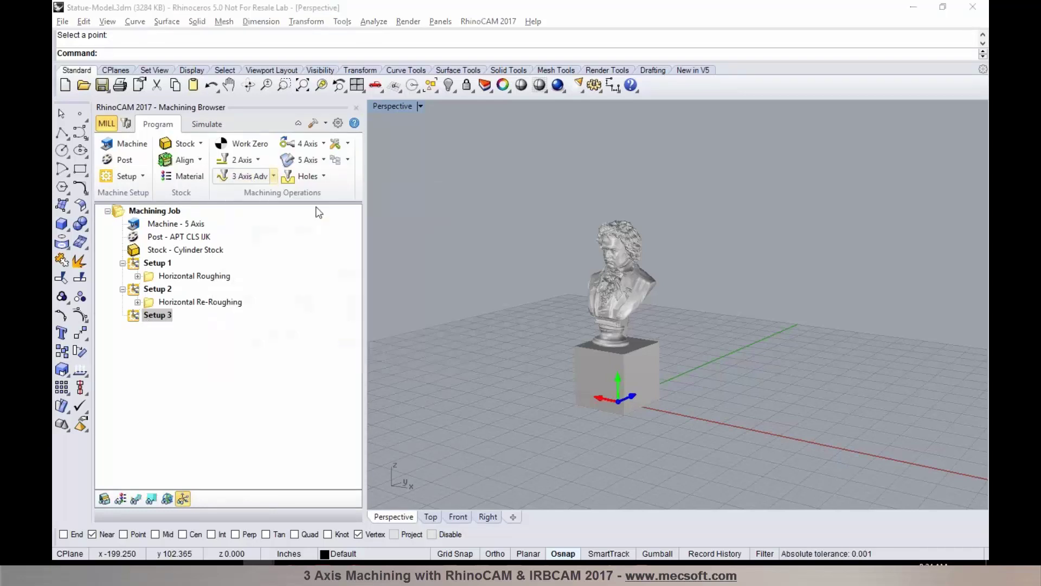
{"action": "left_click", "coordinate": [211, 156]}
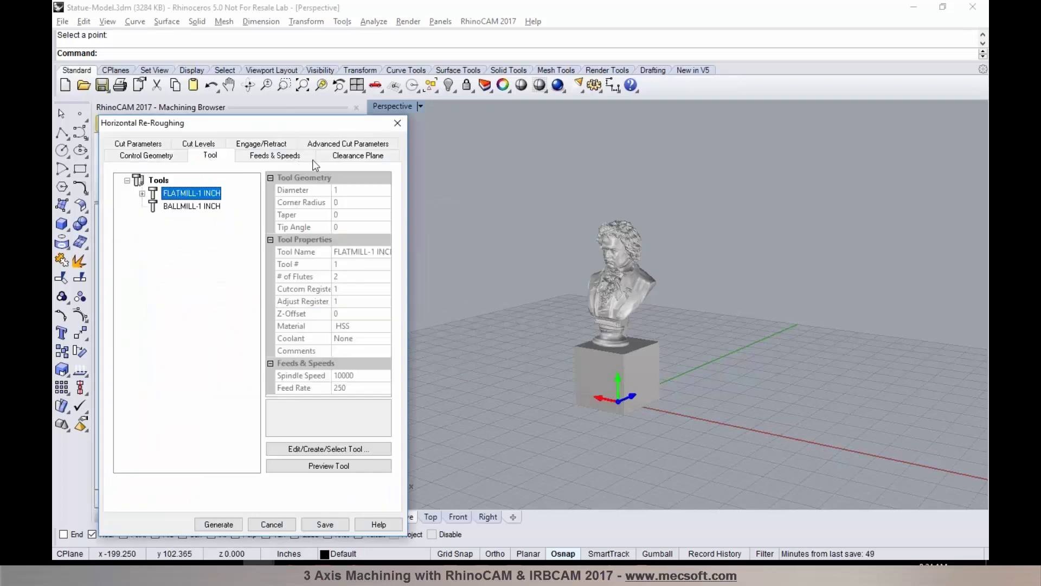
{"action": "left_click", "coordinate": [160, 144]}
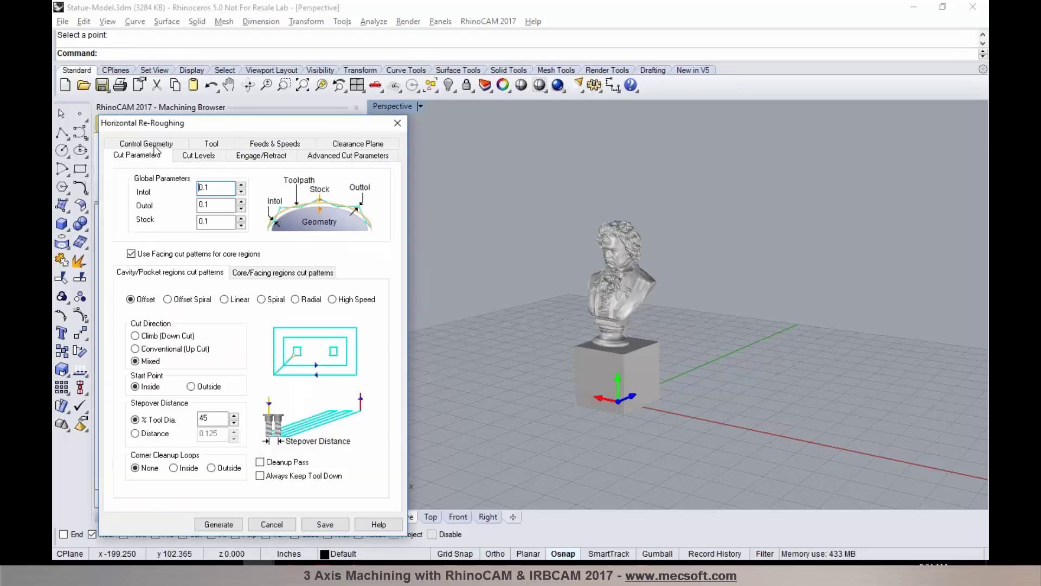
{"action": "left_click", "coordinate": [217, 525]}
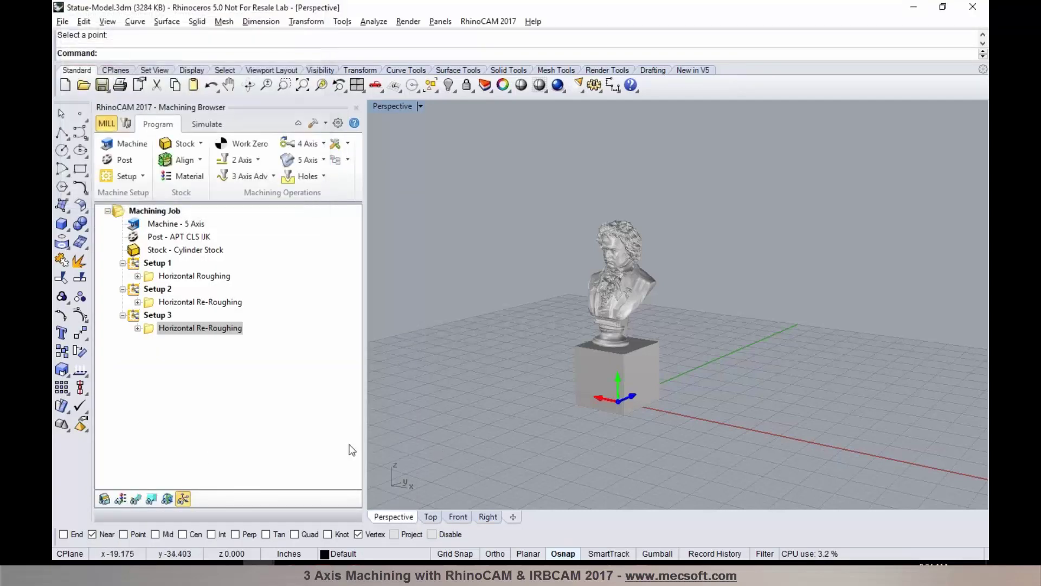
- Inspect the Setup 3 re-roughing toolpath, hide it, and simulate the cut through to the end
{"action": "left_click", "coordinate": [135, 499]}
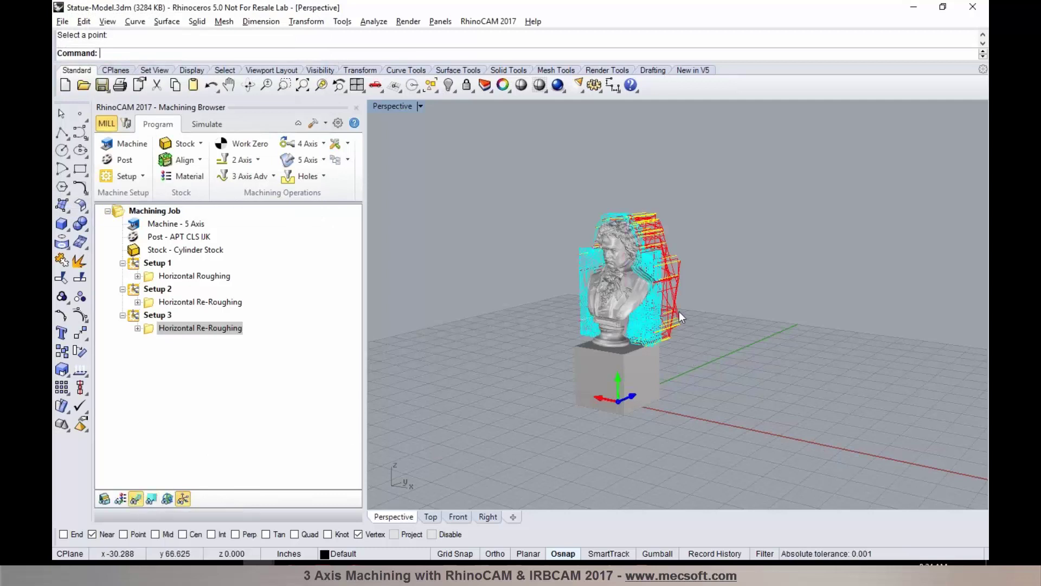
{"action": "left_click", "coordinate": [135, 498]}
{"action": "left_click", "coordinate": [206, 124]}
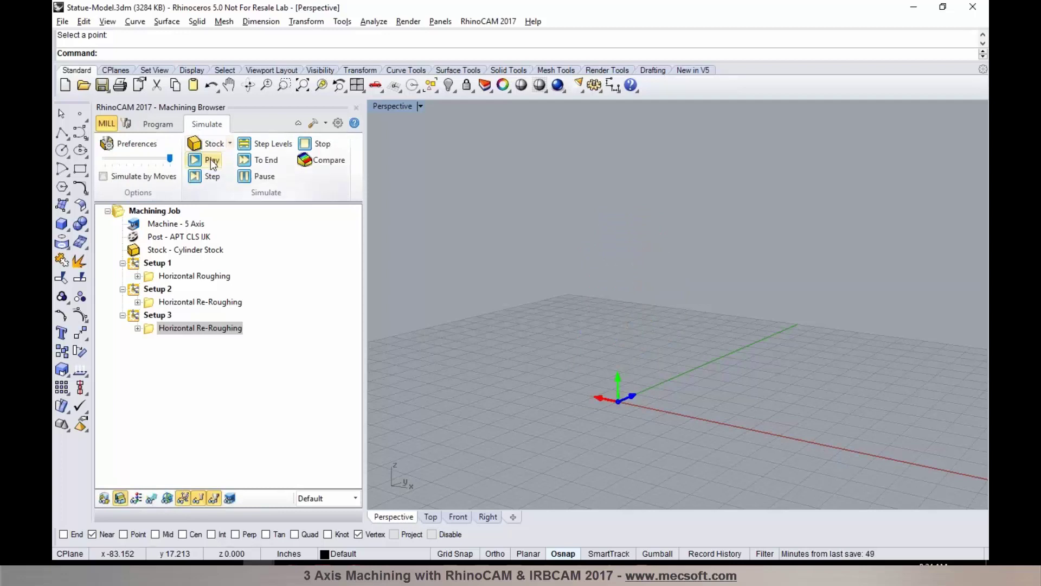
{"action": "left_click", "coordinate": [212, 162]}
{"action": "right_click_drag", "start_coordinate": [635, 331], "coordinate": [412, 303]}
{"action": "left_click", "coordinate": [247, 176]}
{"action": "left_click", "coordinate": [246, 159]}
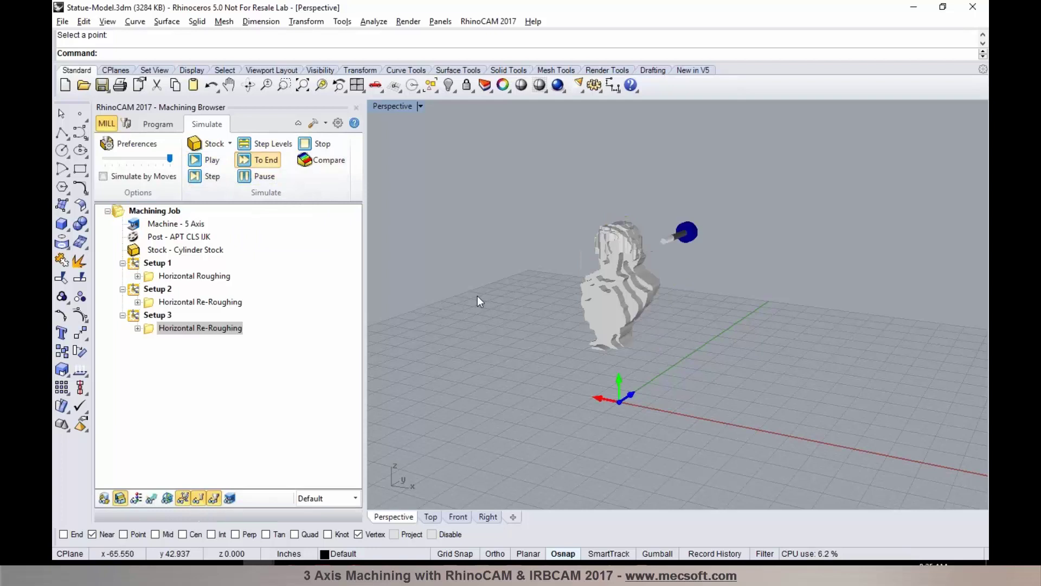
- Post all operations of the machining job to Statue-Model.apt with the APT CLS IJK post, and close the output file after viewing it
{"action": "left_click", "coordinate": [171, 131]}
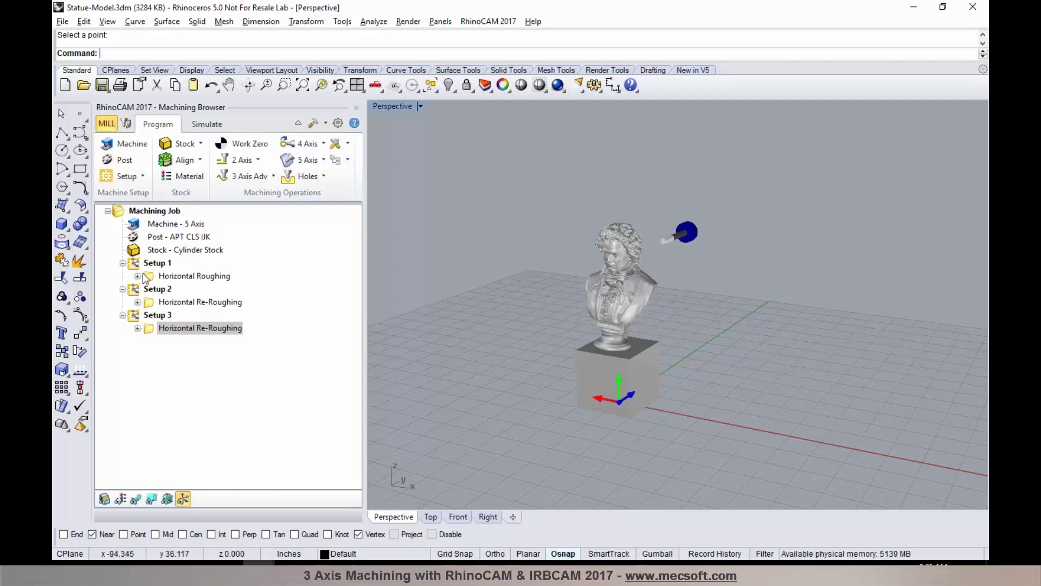
{"action": "left_click", "coordinate": [141, 216]}
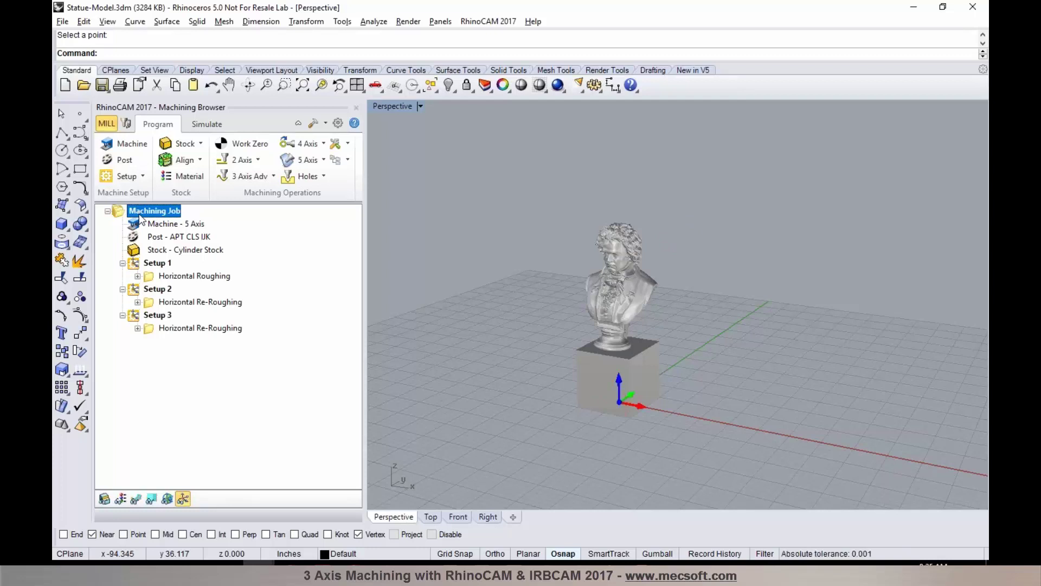
{"action": "right_click", "coordinate": [140, 216]}
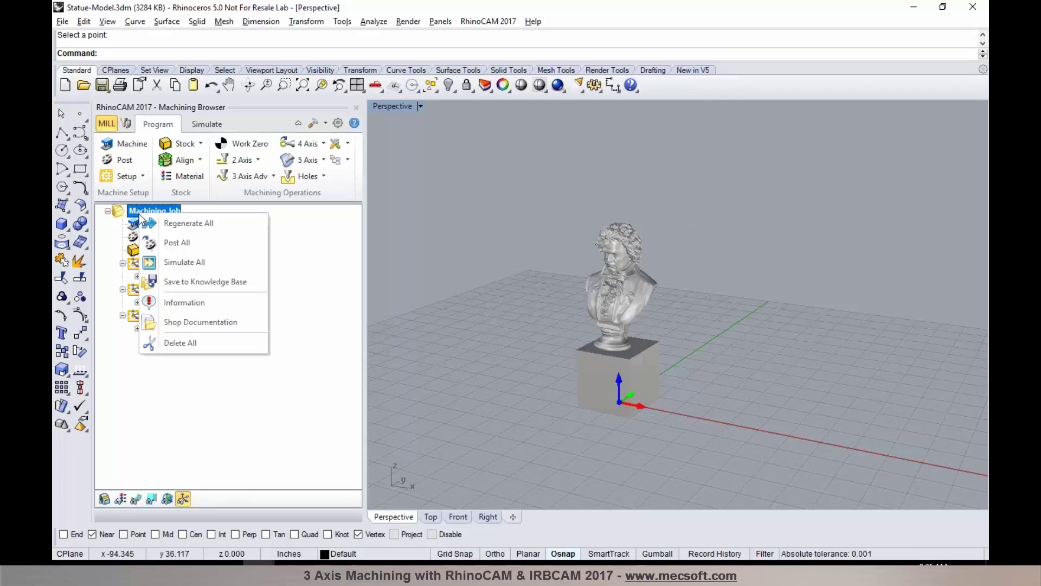
{"action": "left_click", "coordinate": [155, 244]}
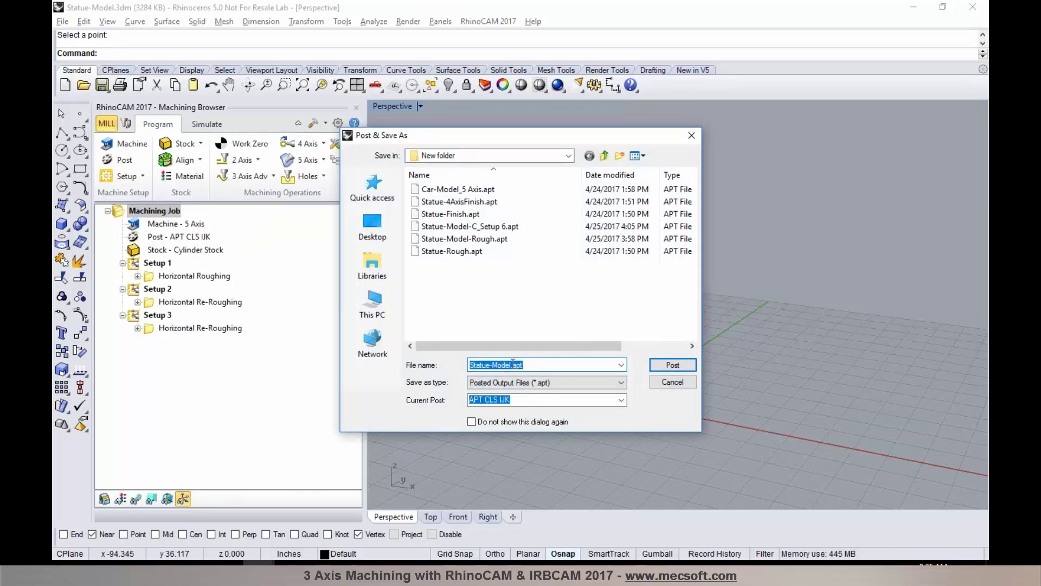
{"action": "left_click", "coordinate": [662, 370]}
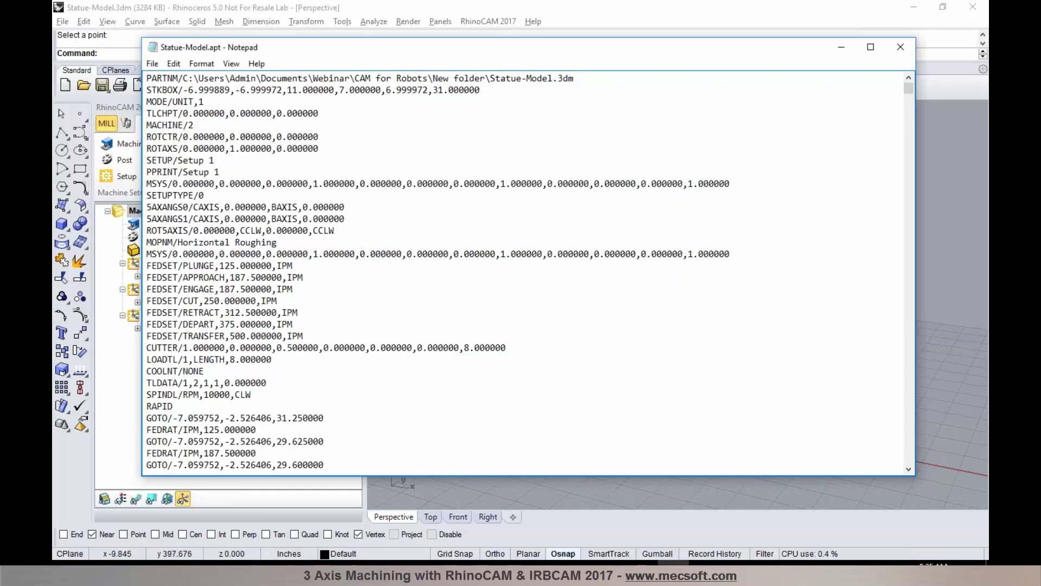
{"action": "left_click", "coordinate": [905, 49]}
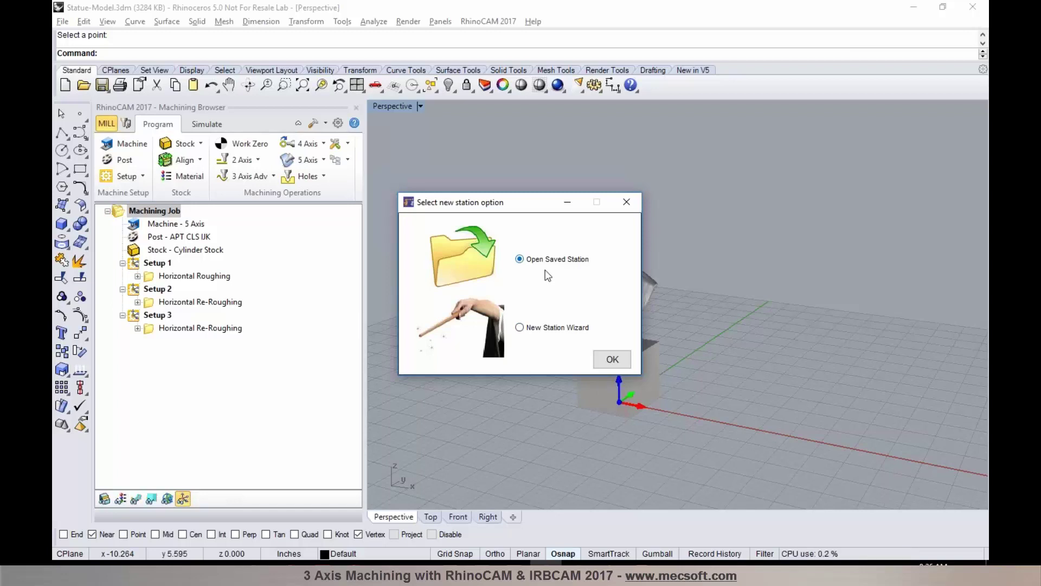
- In IRBCAM, start a new station with the station wizard and choose the IRB2600-1.85-12 robot
{"action": "left_click", "coordinate": [530, 331]}
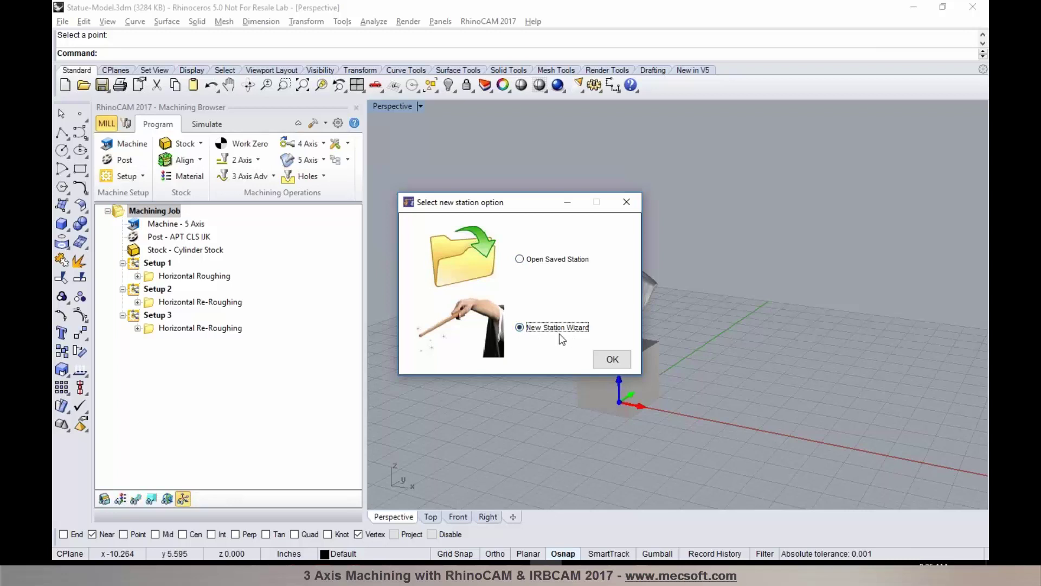
{"action": "left_click", "coordinate": [610, 358]}
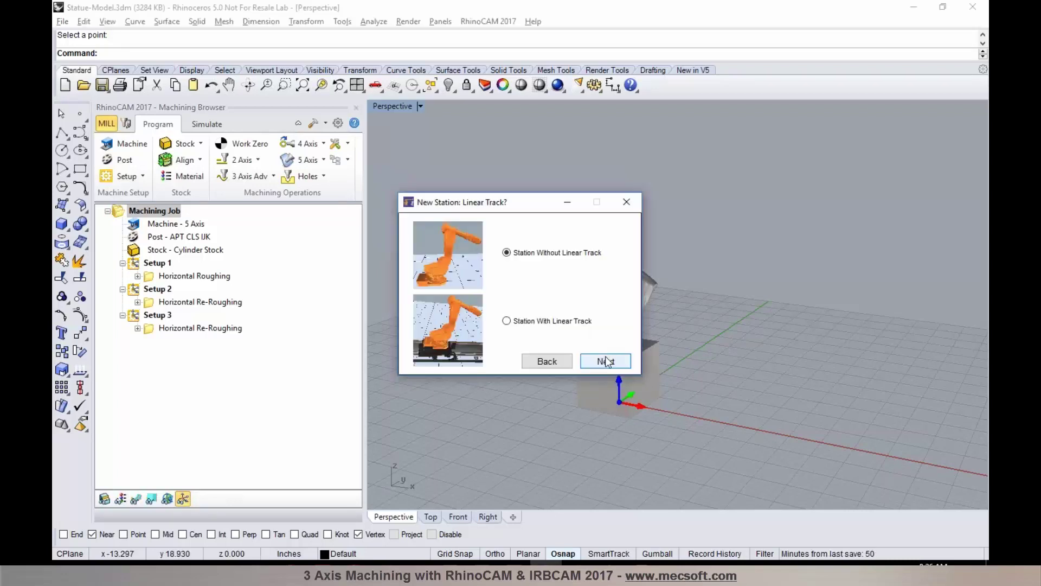
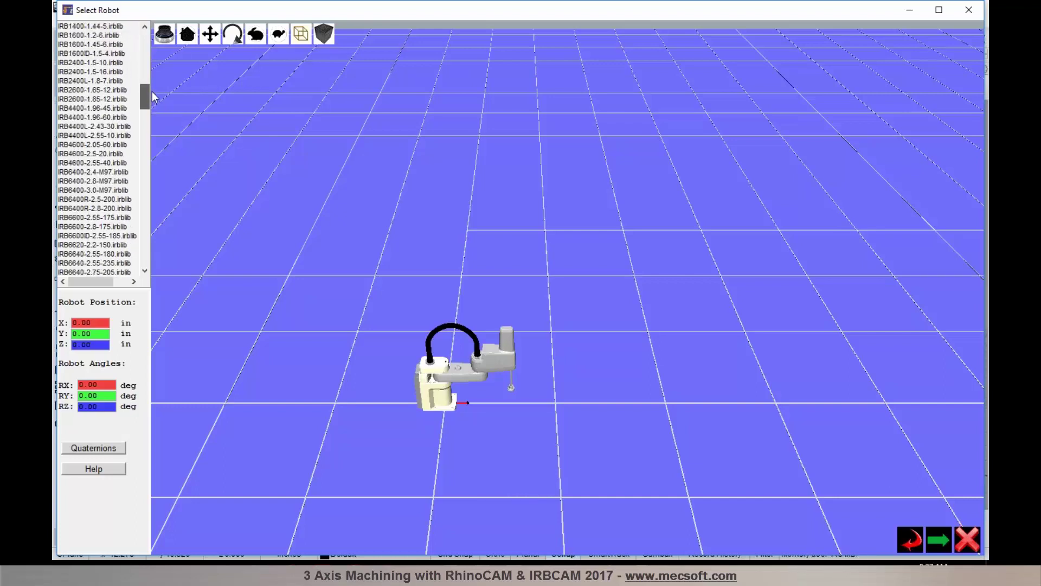
{"action": "left_click", "coordinate": [71, 99]}
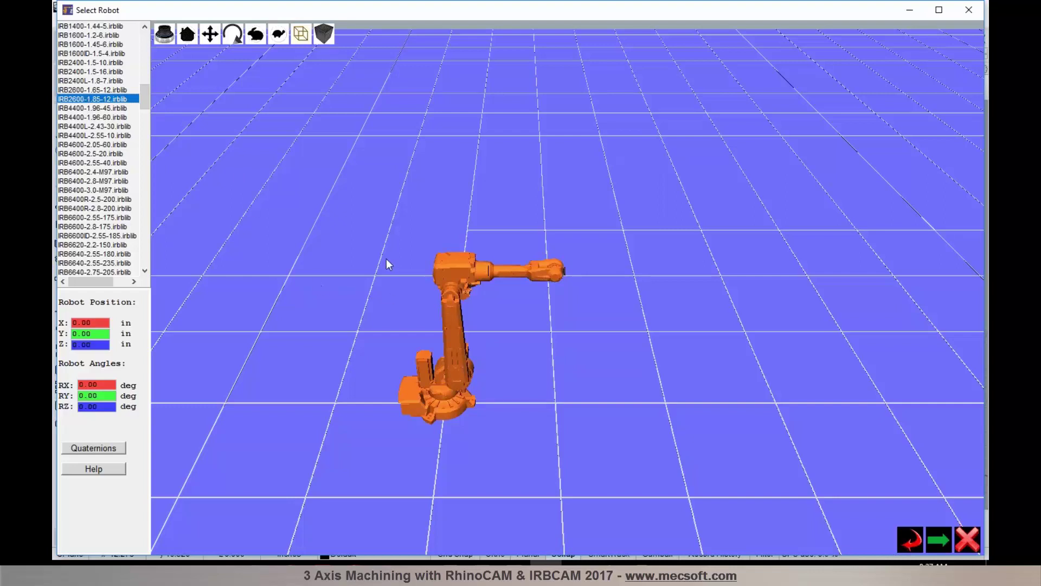
- Accept the IRB2600 robot at its default position and configure the station so the robot holds the tool
{"action": "left_click", "coordinate": [437, 439]}
{"action": "left_click", "coordinate": [210, 33]}
{"action": "left_click_drag", "start_coordinate": [400, 331], "coordinate": [352, 336]}
{"action": "scroll", "coordinate": [400, 331], "scroll_direction": "up", "scroll_amount": 3}
{"action": "left_click", "coordinate": [233, 33]}
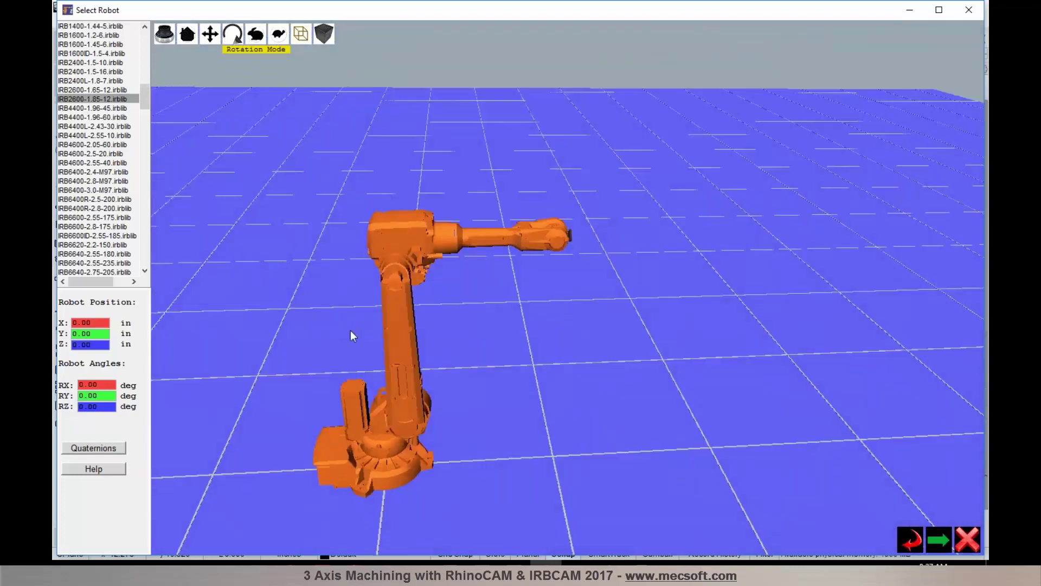
{"action": "left_click", "coordinate": [164, 33]}
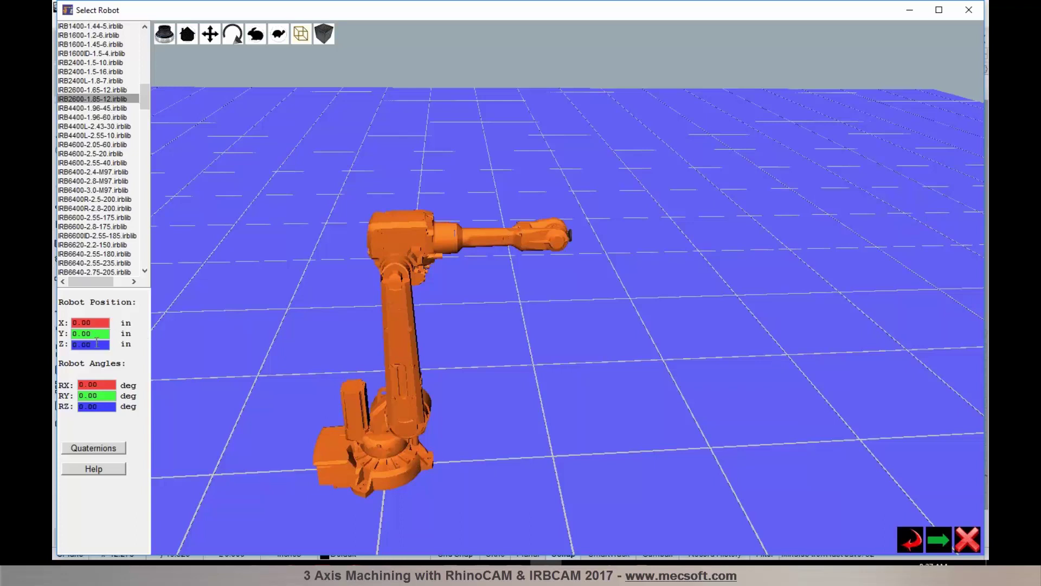
{"action": "left_click", "coordinate": [937, 541]}
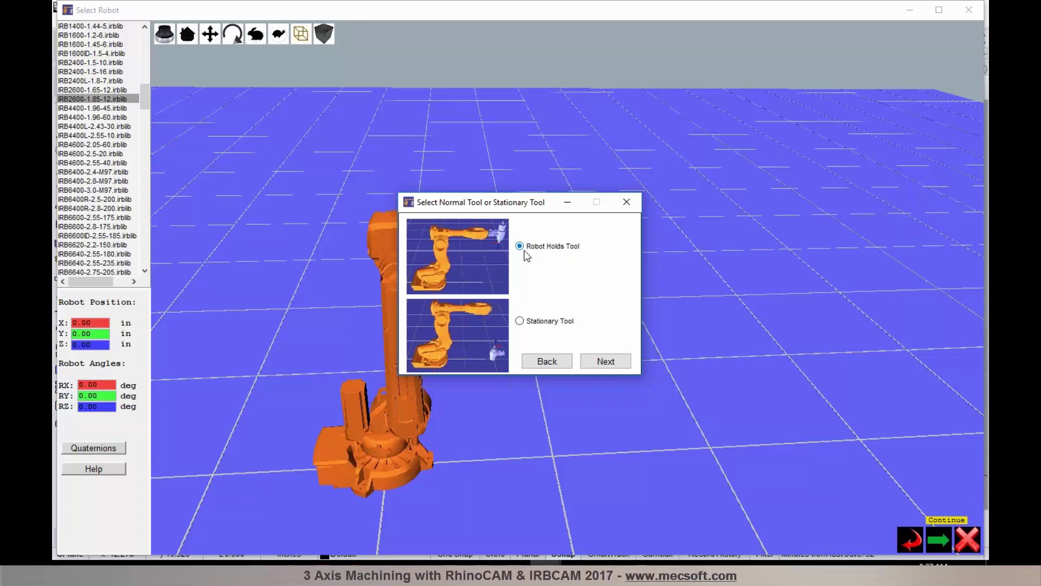
{"action": "left_click", "coordinate": [615, 361]}
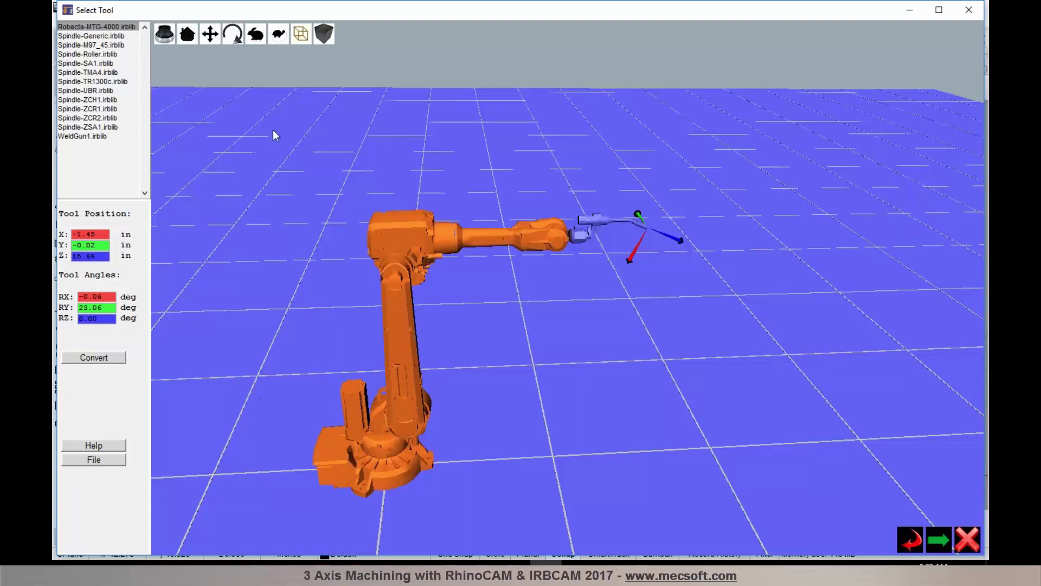
- Choose the Spindle-TMA4 tool and set the station to include a rotary axis
{"action": "left_click", "coordinate": [102, 73]}
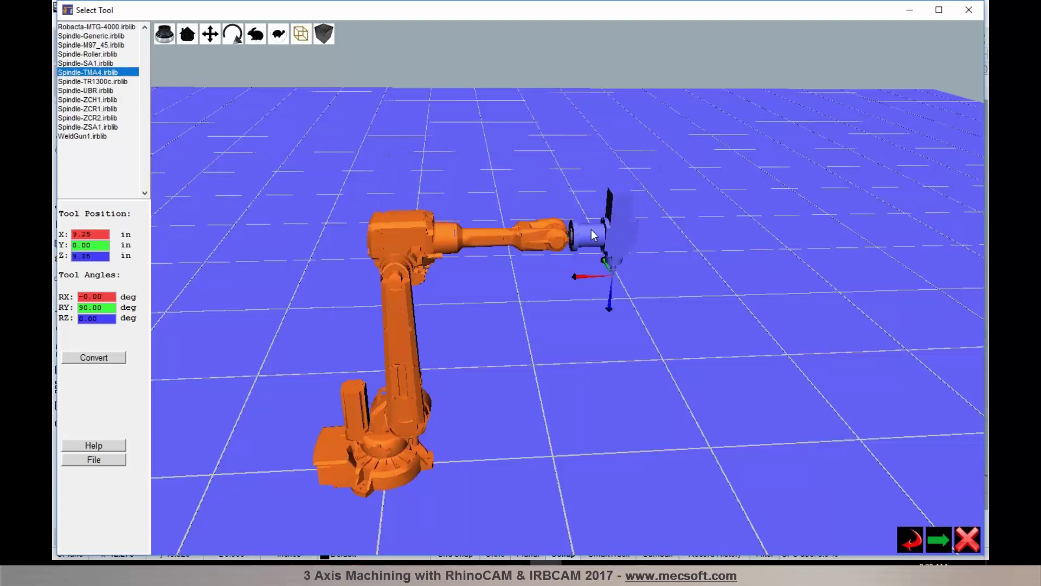
{"action": "left_click", "coordinate": [936, 542]}
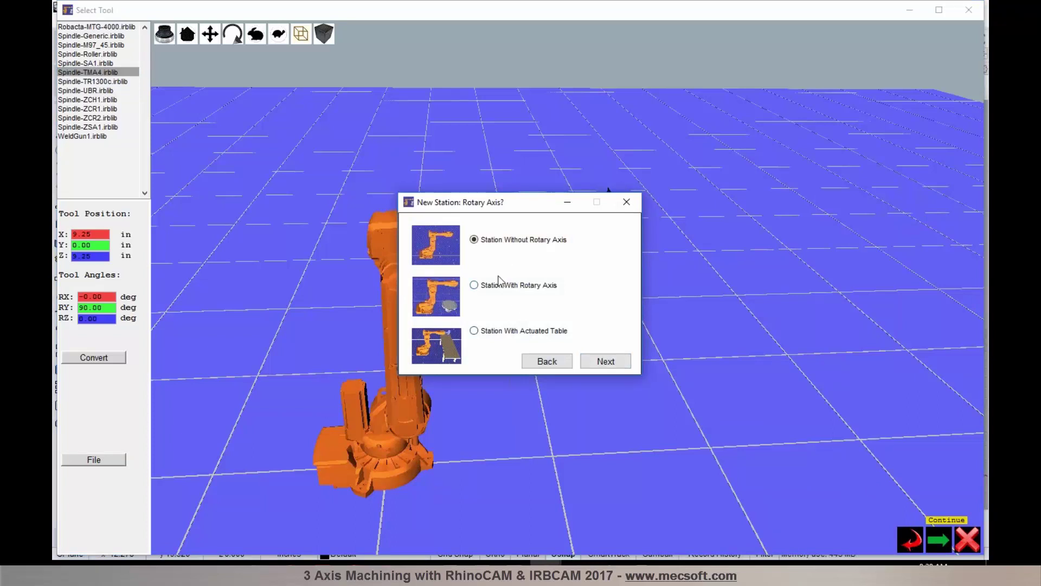
{"action": "left_click", "coordinate": [484, 291]}
{"action": "left_click", "coordinate": [604, 360]}
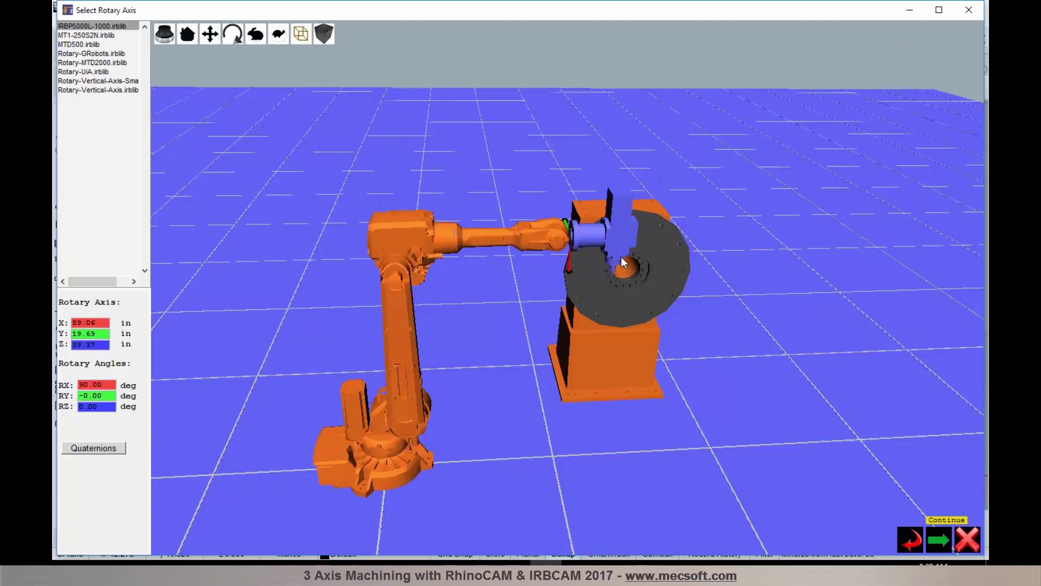
- Choose the small vertical rotary axis and position it at X 50 in and Z 10 in
{"action": "left_click", "coordinate": [103, 81]}
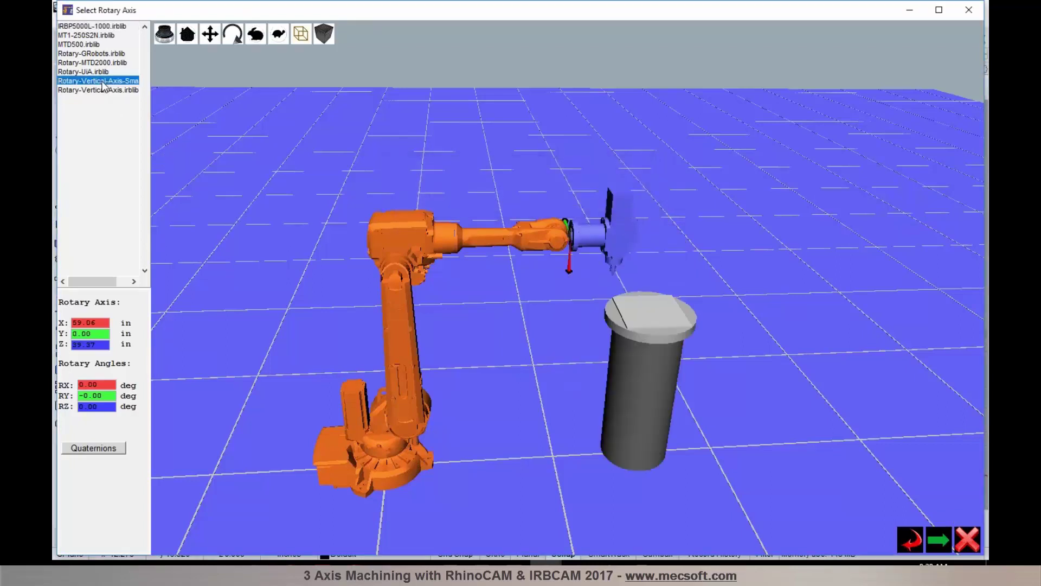
{"action": "left_click", "coordinate": [103, 322]}
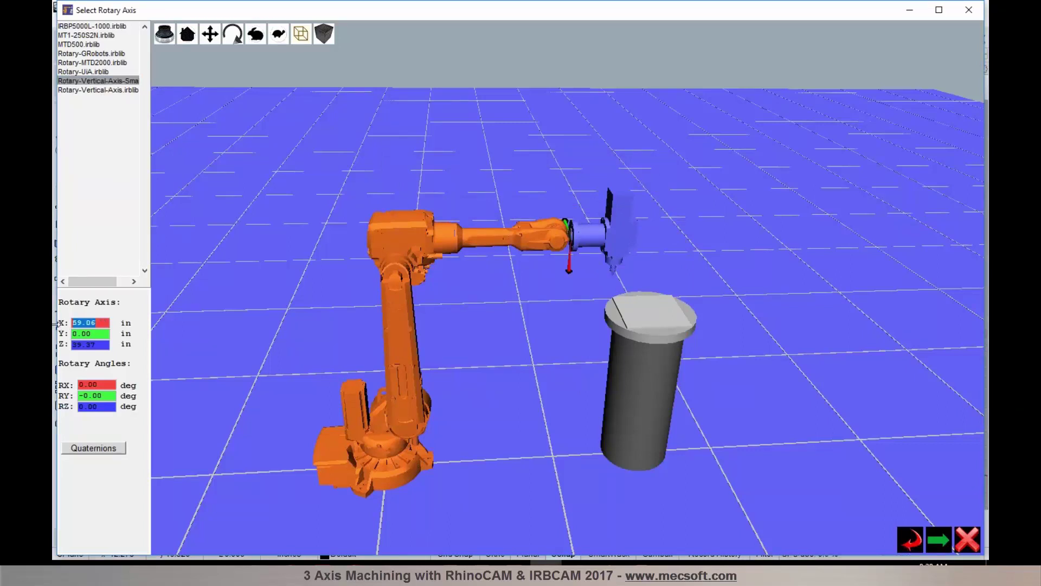
{"action": "type", "text": "50"}
{"action": "key", "text": "Tab"}
{"action": "key", "text": "Tab"}
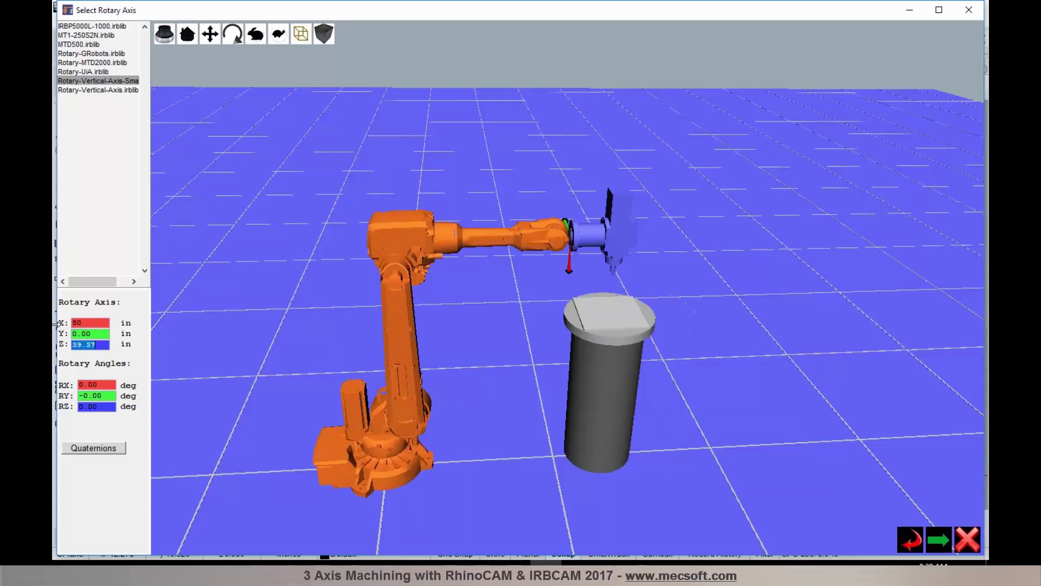
{"action": "type", "text": "10"}
{"action": "key", "text": "Tab"}
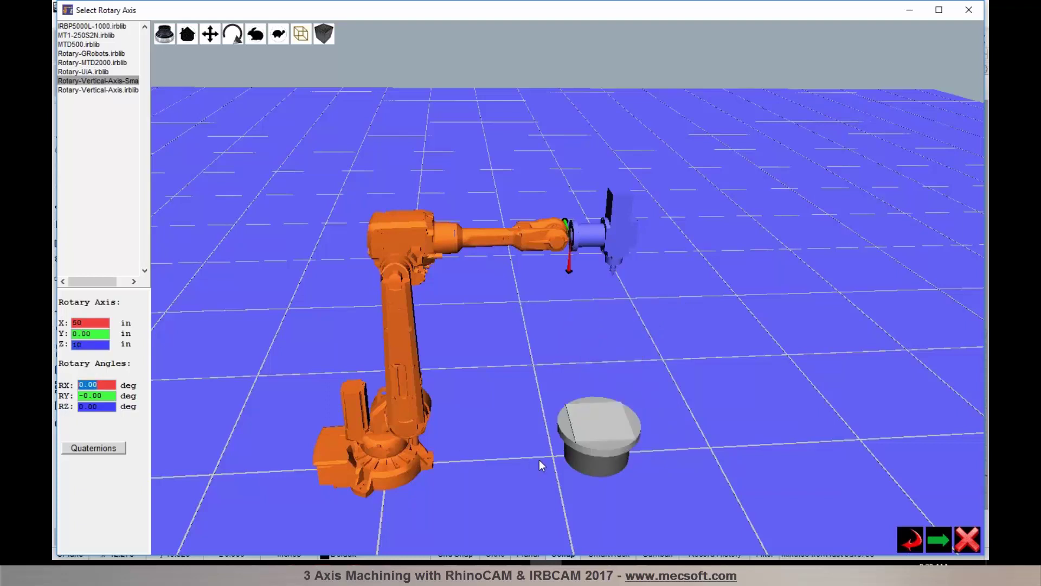
{"action": "left_click", "coordinate": [943, 539]}
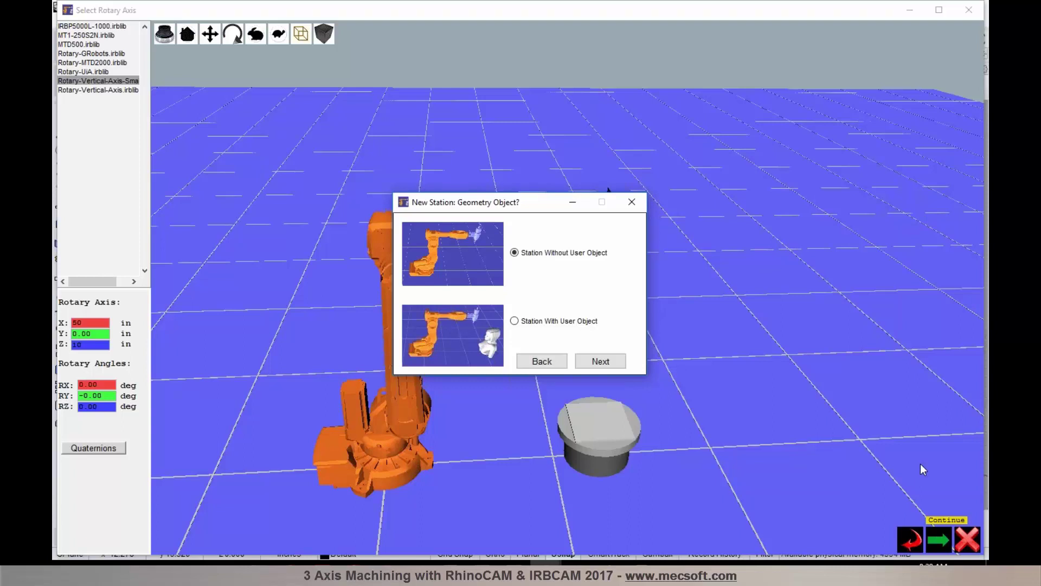
- Include a user object in the station and load Statue-Model.irblib from the CAM for Robots\New folder directory
{"action": "left_click", "coordinate": [516, 323]}
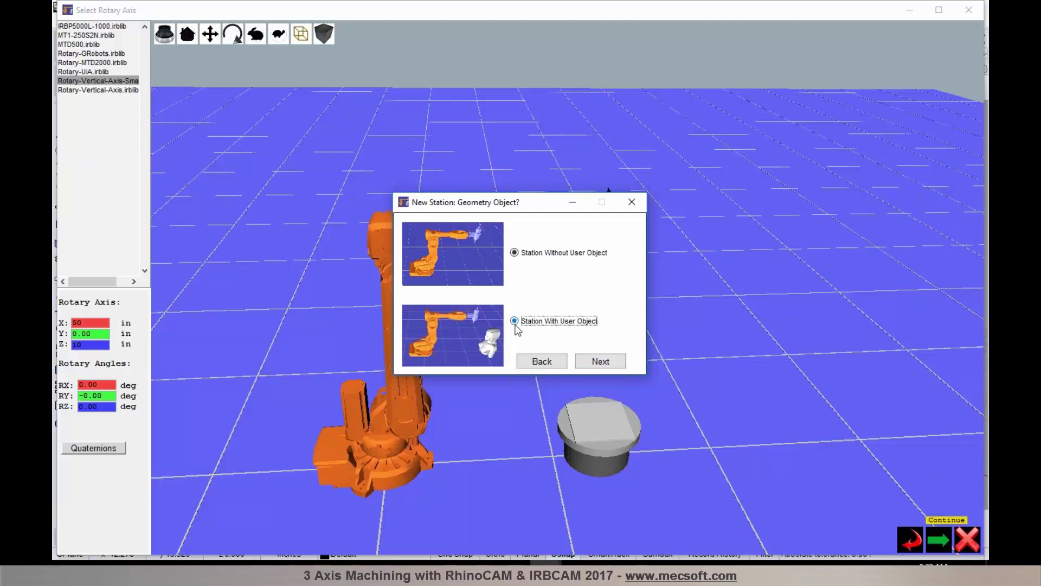
{"action": "left_click", "coordinate": [618, 361]}
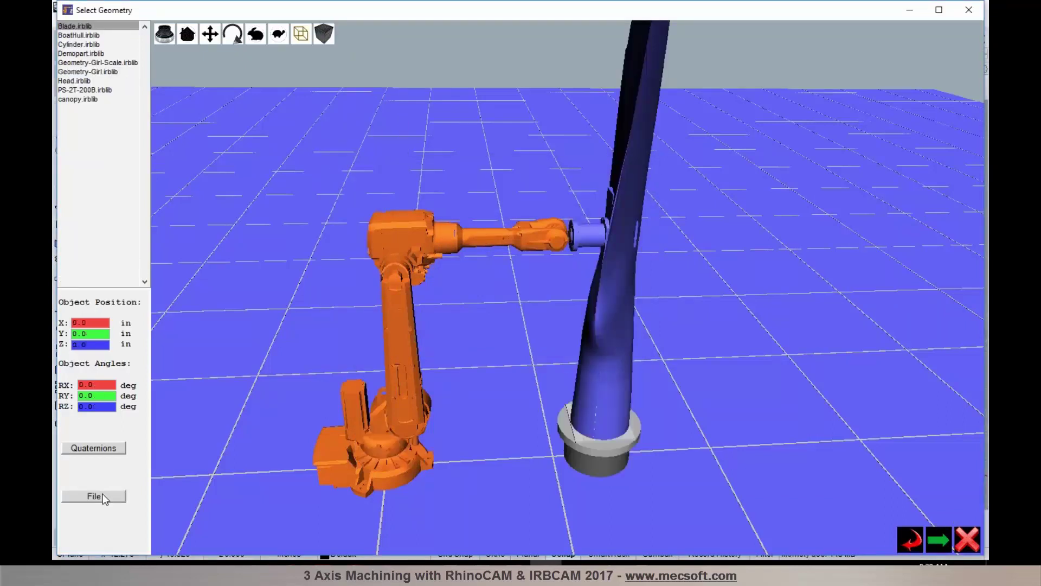
{"action": "left_click", "coordinate": [103, 494]}
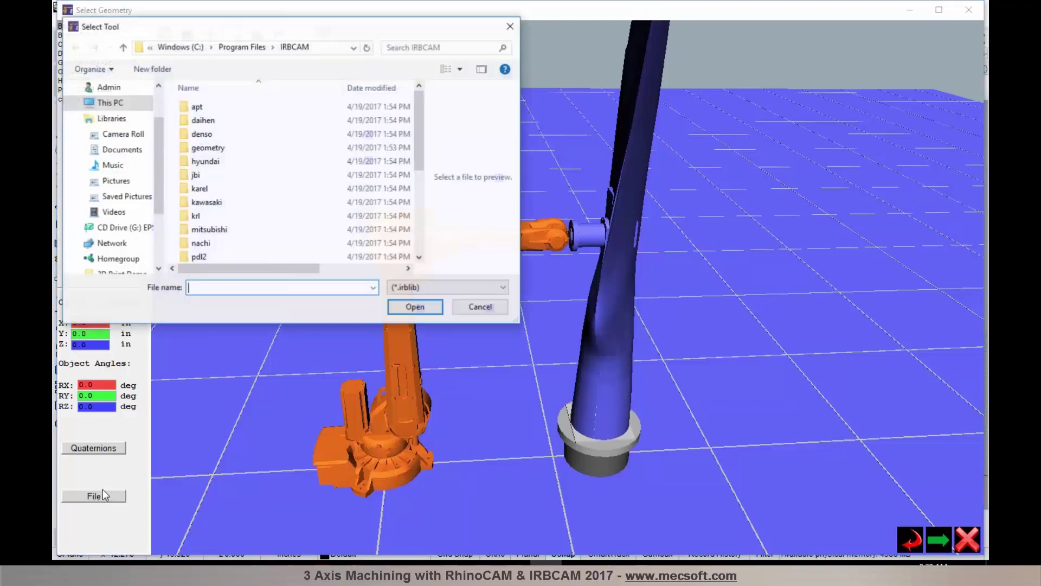
{"action": "key", "text": "ctrl+v"}
{"action": "key", "text": "Return"}
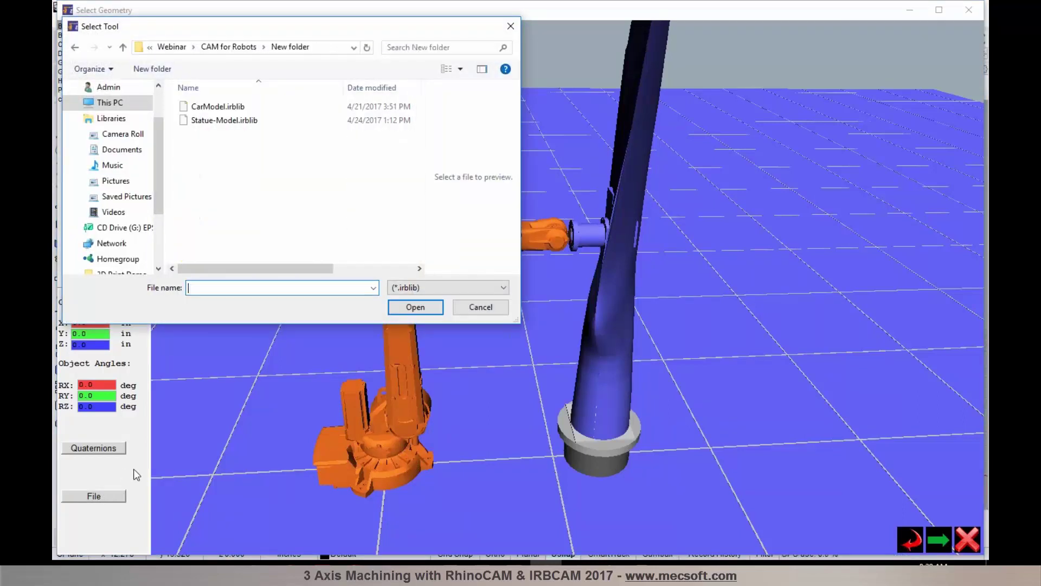
{"action": "left_click", "coordinate": [219, 120]}
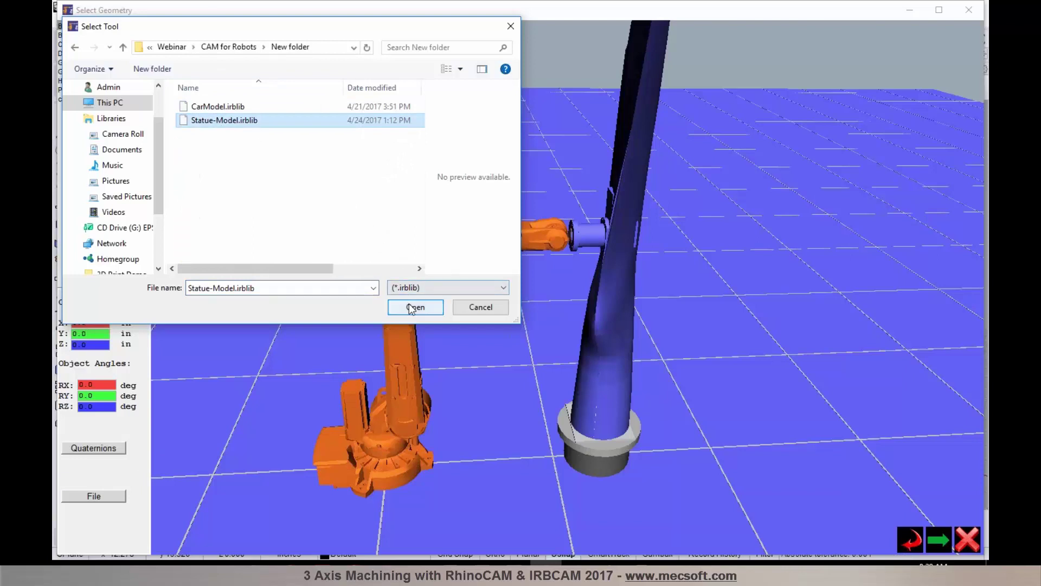
{"action": "left_click", "coordinate": [412, 307]}
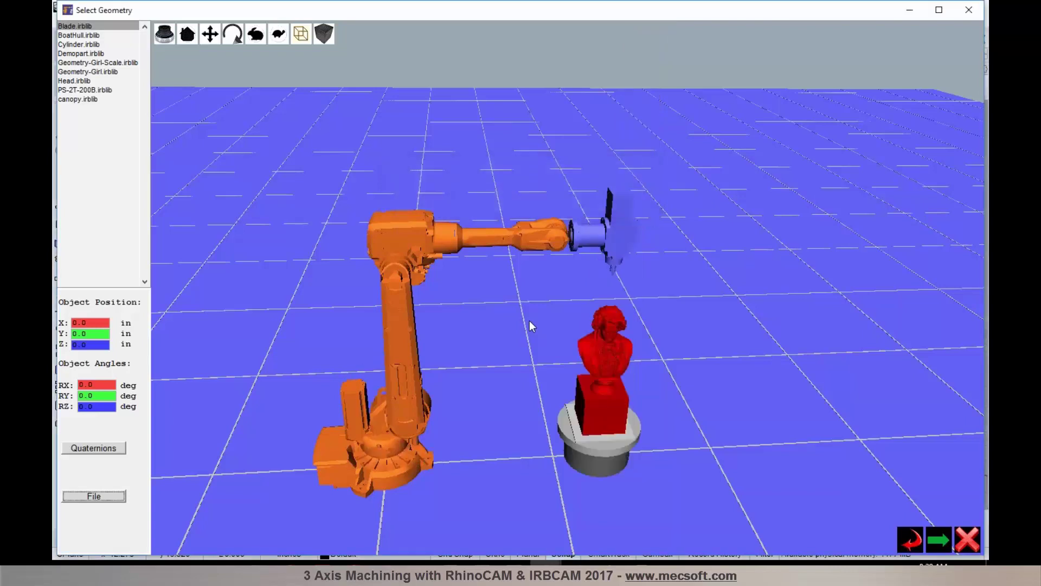
- Compare the statue's placement on the rotary table with the model origin in RhinoCAM, and return to IRBCAM
{"action": "left_click_drag", "start_coordinate": [510, 308], "coordinate": [506, 302]}
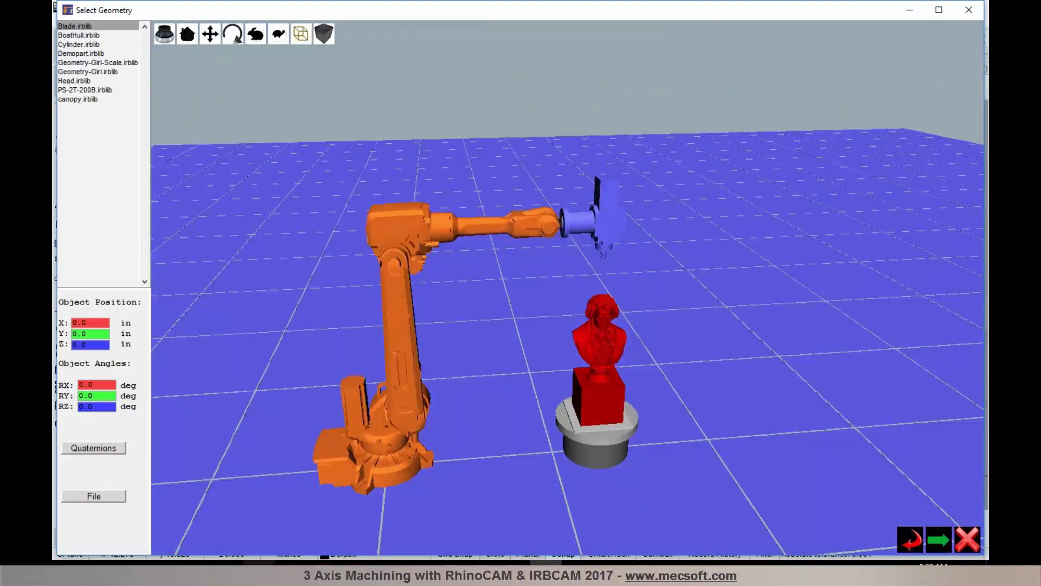
{"action": "left_click", "coordinate": [195, 474]}
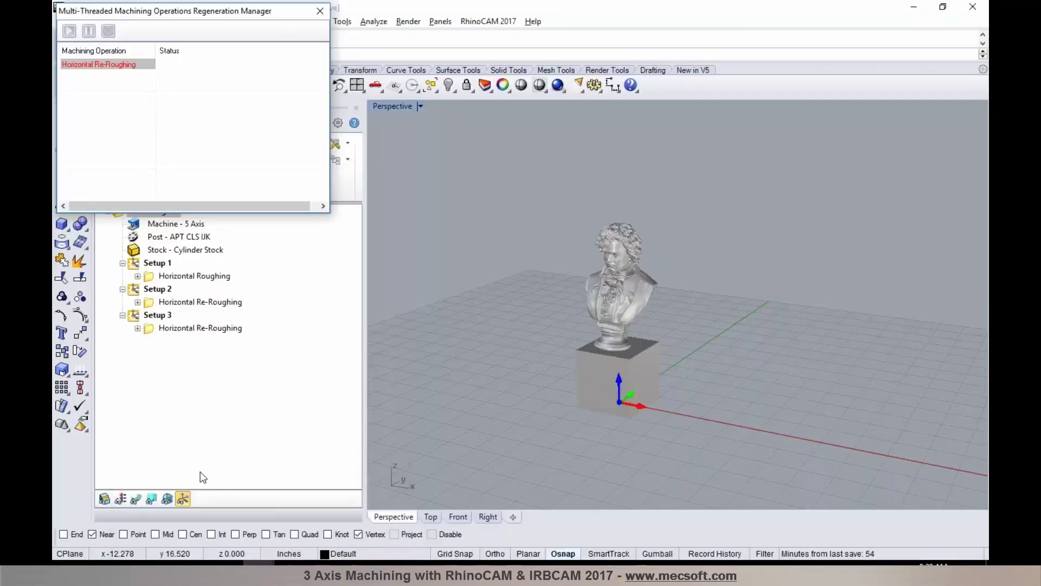
{"action": "left_click", "coordinate": [548, 553]}
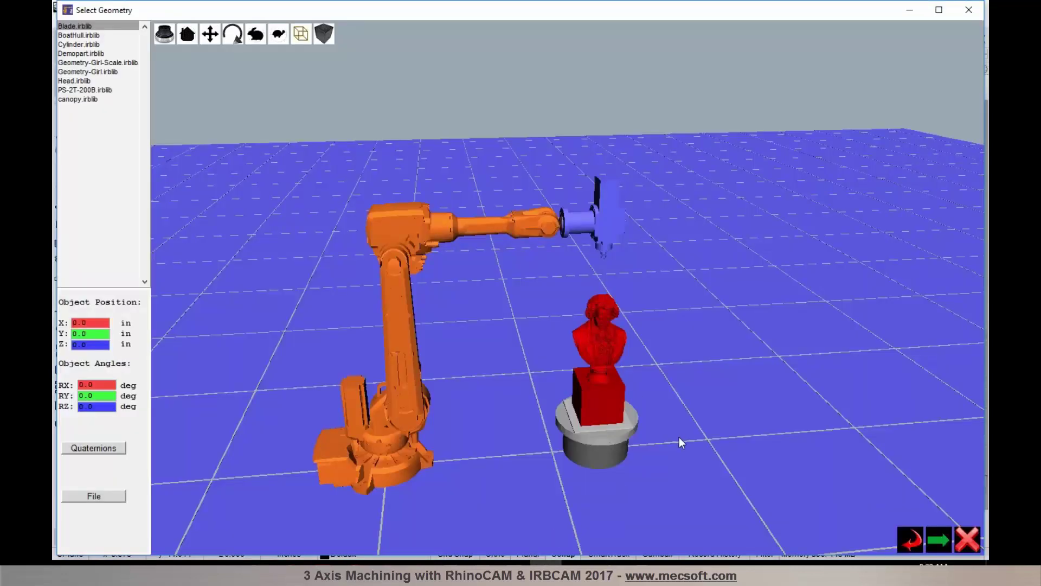
- Finish the station with no more cubes and save it over StatueModel-1.irb in the CAM for Robots\New folder directory
{"action": "left_click", "coordinate": [939, 541]}
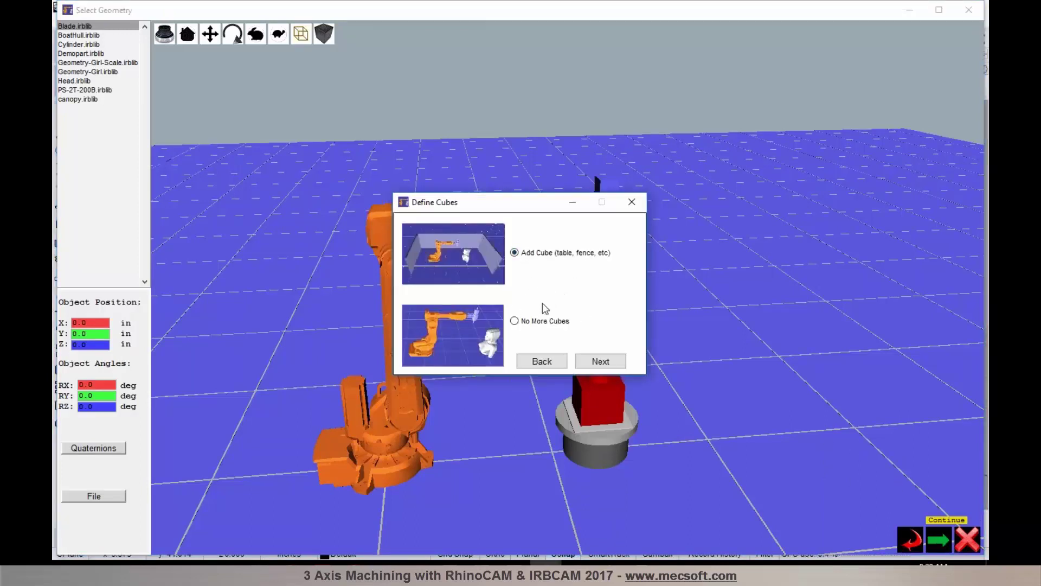
{"action": "left_click", "coordinate": [534, 322]}
{"action": "left_click", "coordinate": [607, 361]}
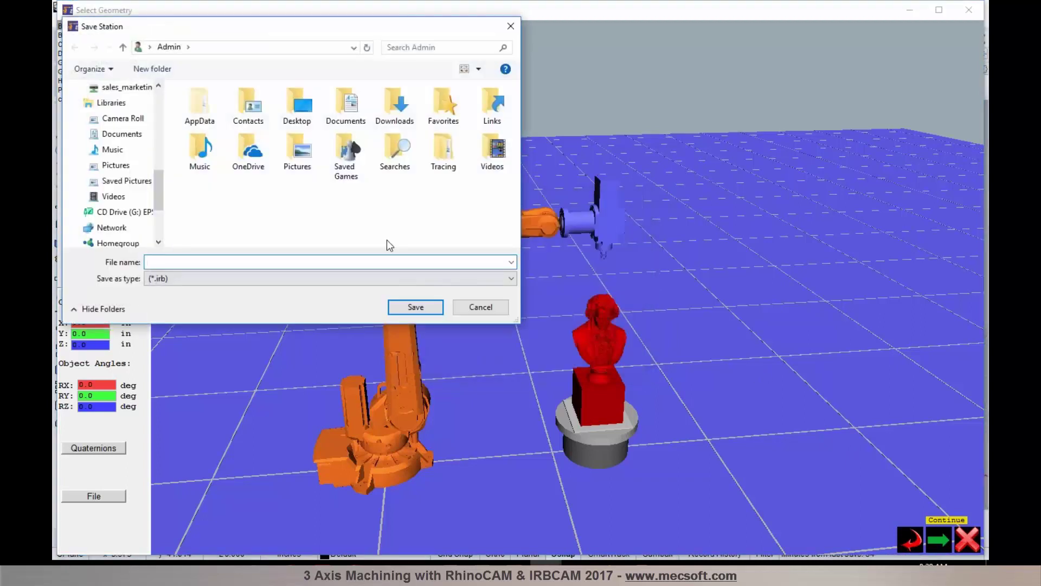
{"action": "type", "text": "C:\\Users\\Admin\\Documents\\Webinar\\CAM for Robots\\New folder"}
{"action": "key", "text": "Return"}
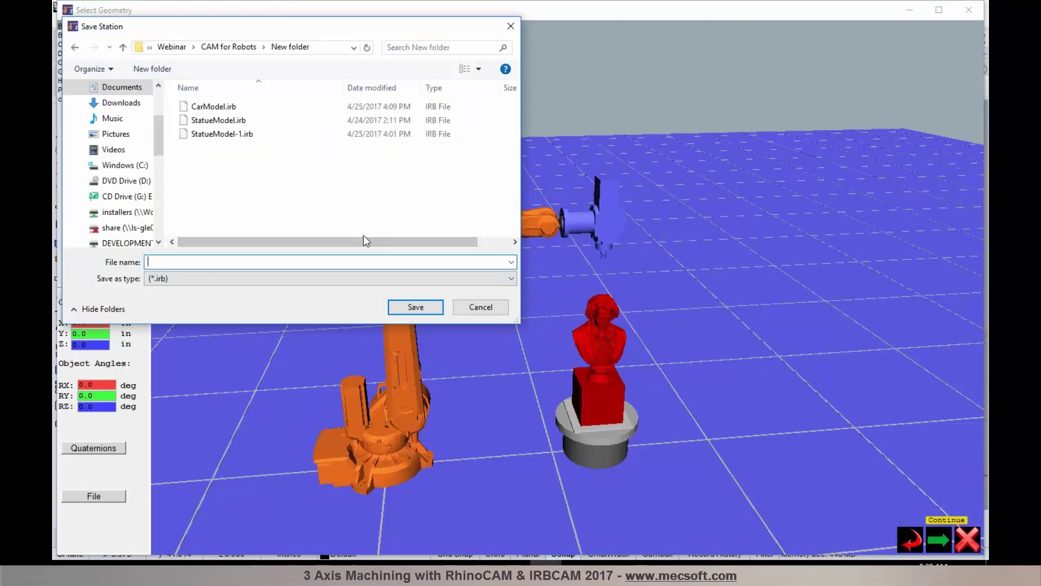
{"action": "left_click", "coordinate": [244, 136]}
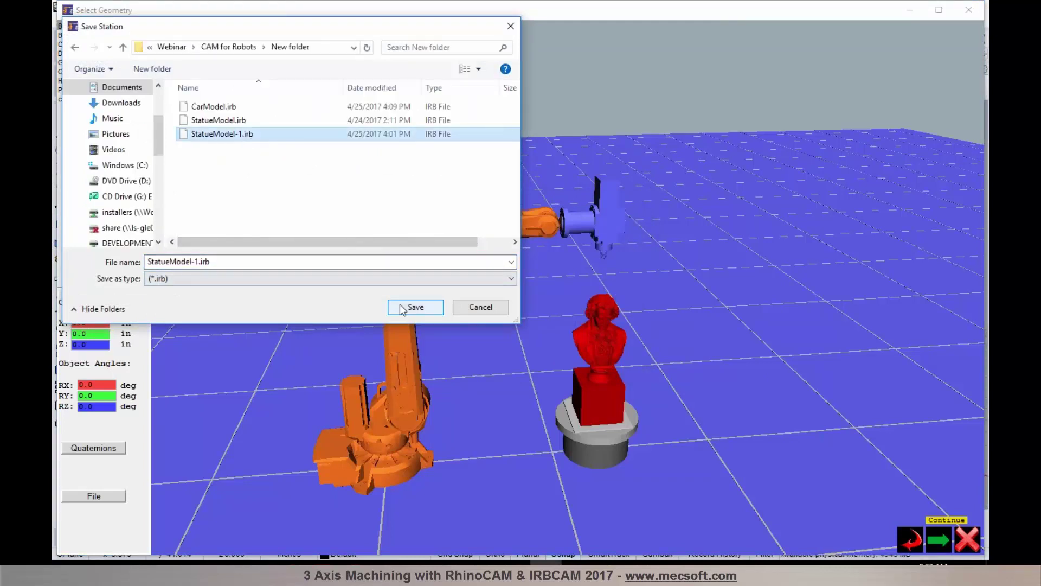
{"action": "left_click", "coordinate": [399, 305]}
{"action": "left_click", "coordinate": [540, 293]}
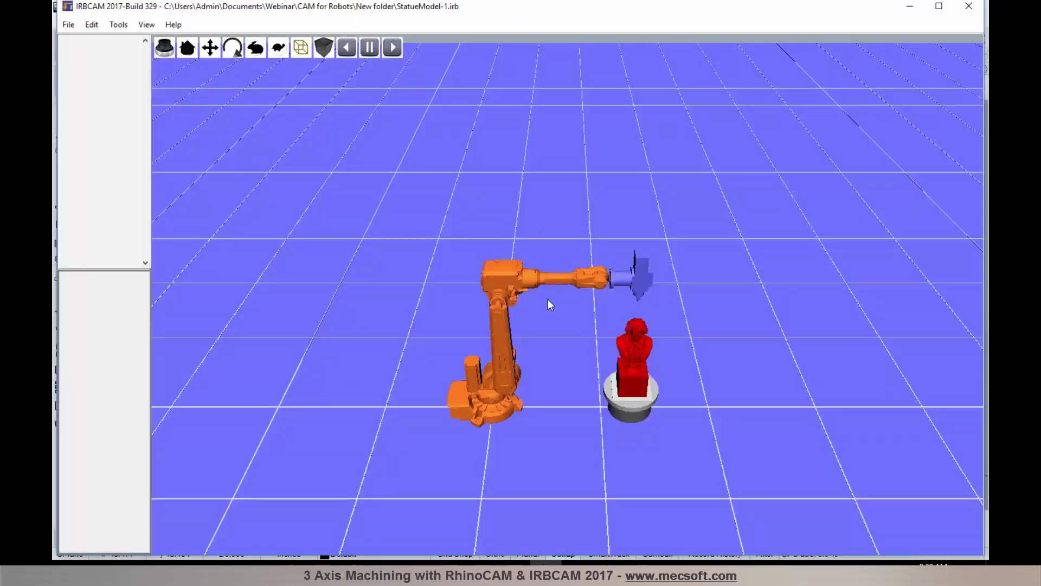
- Load the Statue-Model.apt toolpath into the station with a 1.0mm minimum distance between robot points and 1.0 scaling
{"action": "left_click_drag", "start_coordinate": [548, 317], "coordinate": [537, 305]}
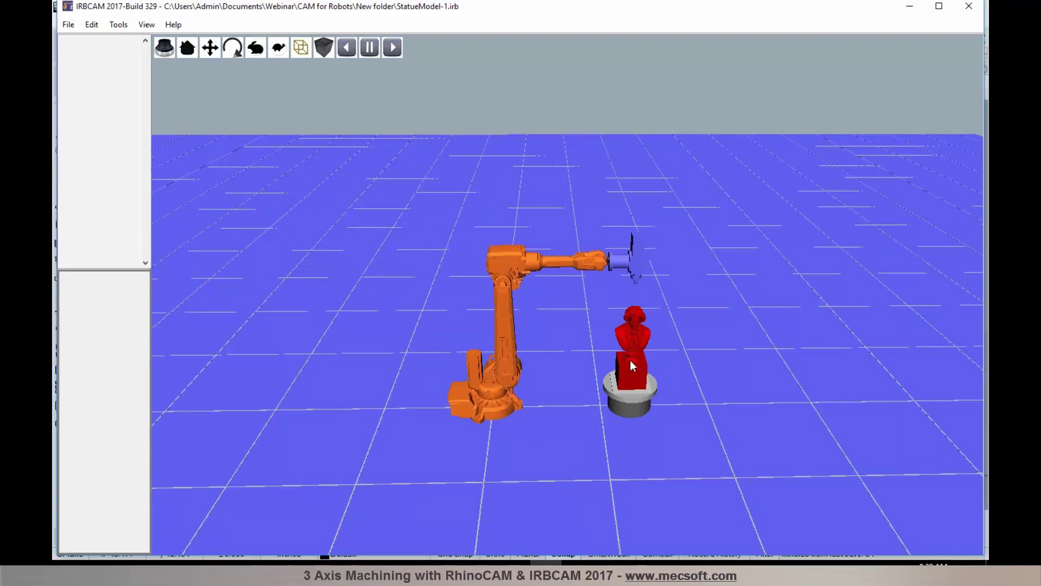
{"action": "left_click", "coordinate": [67, 25]}
{"action": "mouse_move", "coordinate": [71, 105]}
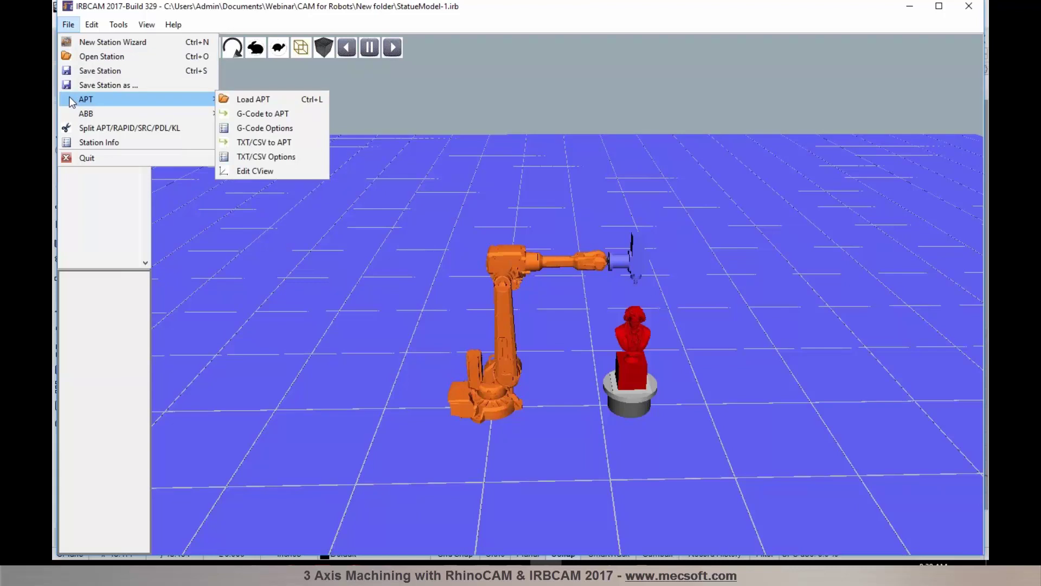
{"action": "left_click", "coordinate": [229, 103]}
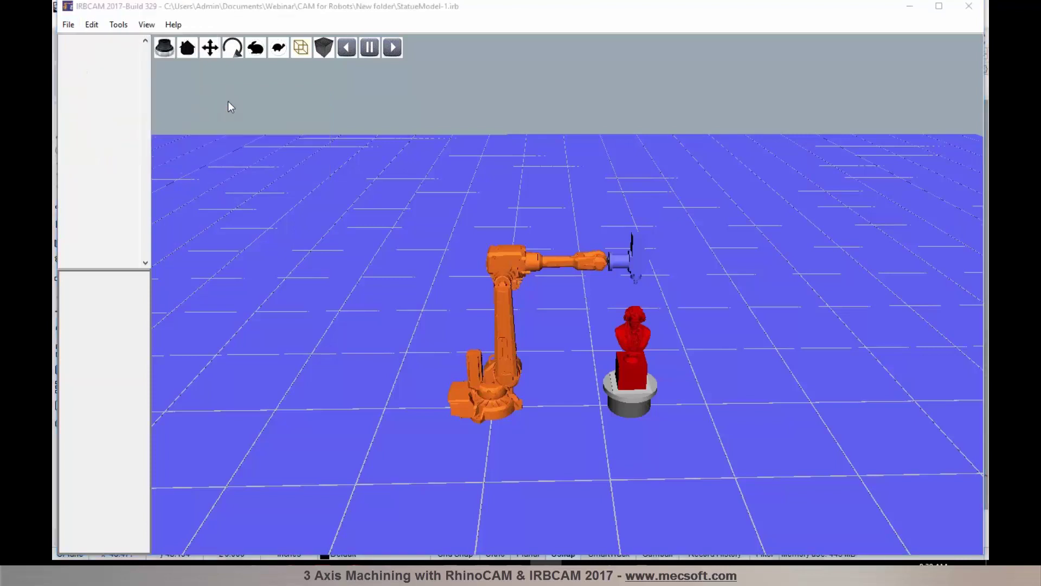
{"action": "left_click", "coordinate": [372, 87]}
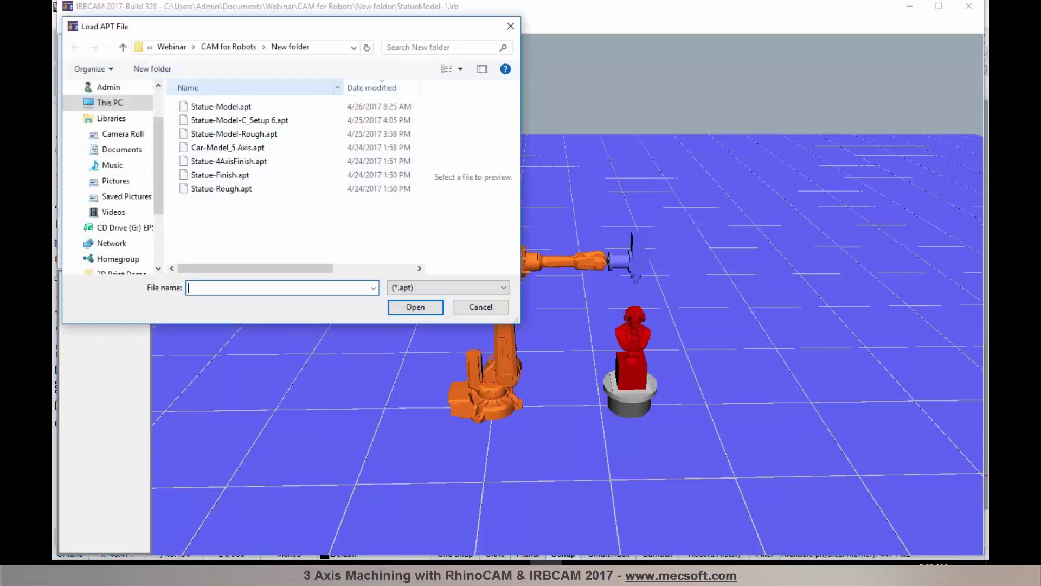
{"action": "left_click", "coordinate": [265, 107]}
{"action": "left_click", "coordinate": [413, 308]}
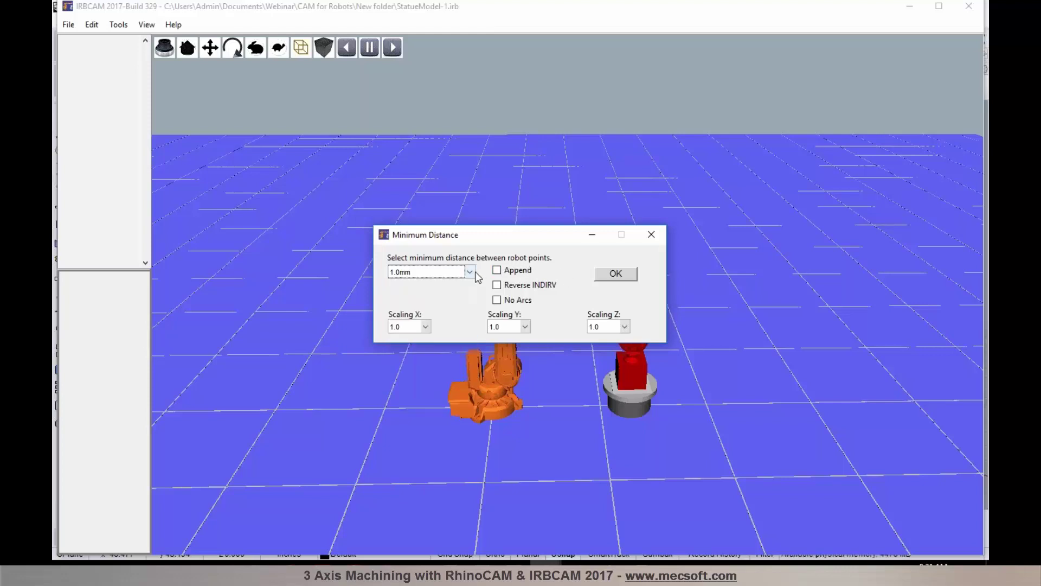
{"action": "left_click", "coordinate": [621, 280]}
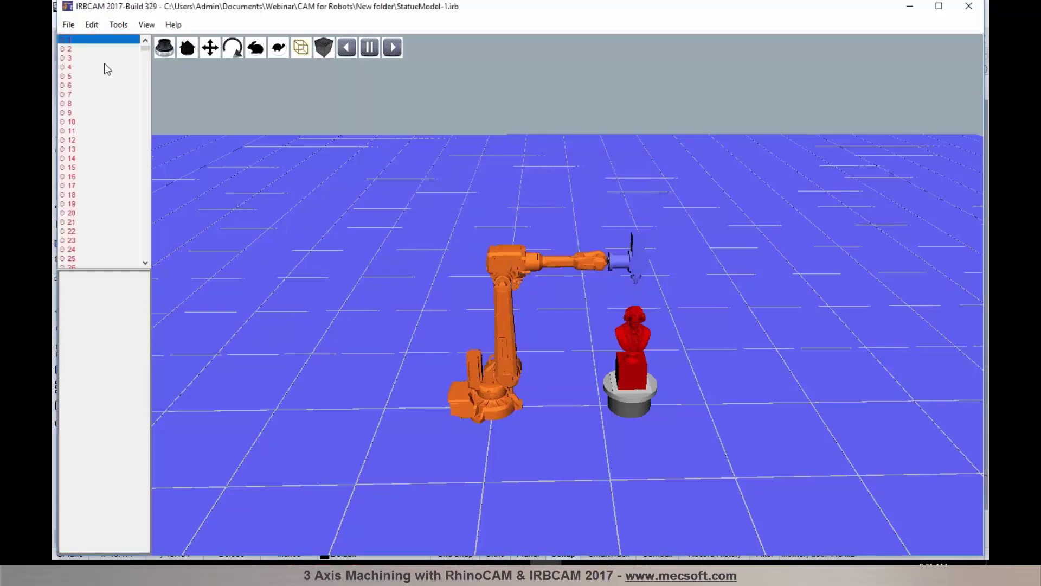
- Enable the flat-end cutter for Tool Data 1 and set the tool's X value to 12
{"action": "mouse_move", "coordinate": [145, 49]}
{"action": "left_mouse_down"}
{"action": "mouse_move", "coordinate": [145, 59]}
{"action": "mouse_move", "coordinate": [128, 58]}
{"action": "left_mouse_up"}
{"action": "left_click", "coordinate": [92, 24]}
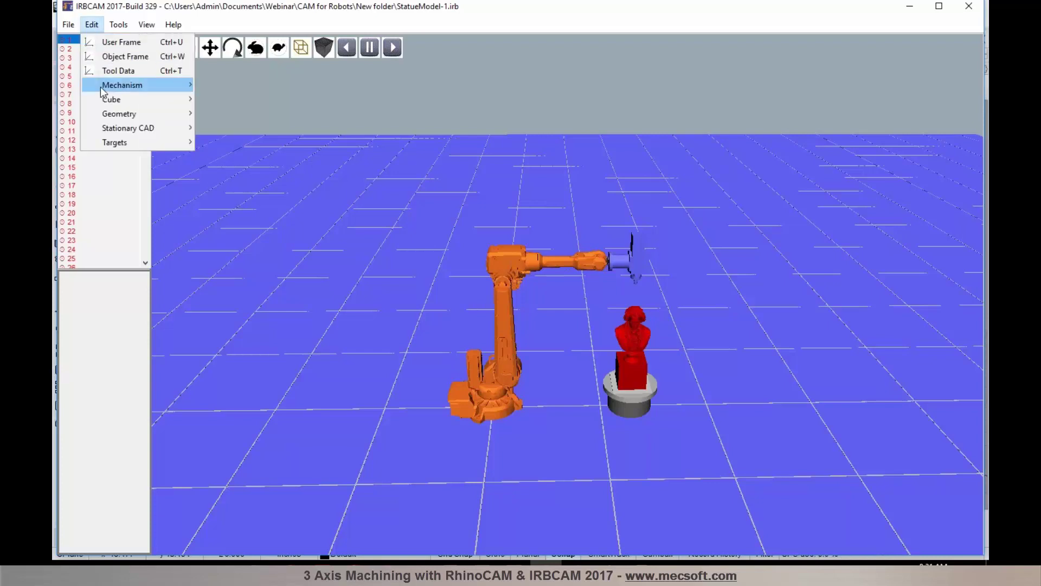
{"action": "left_click", "coordinate": [104, 71]}
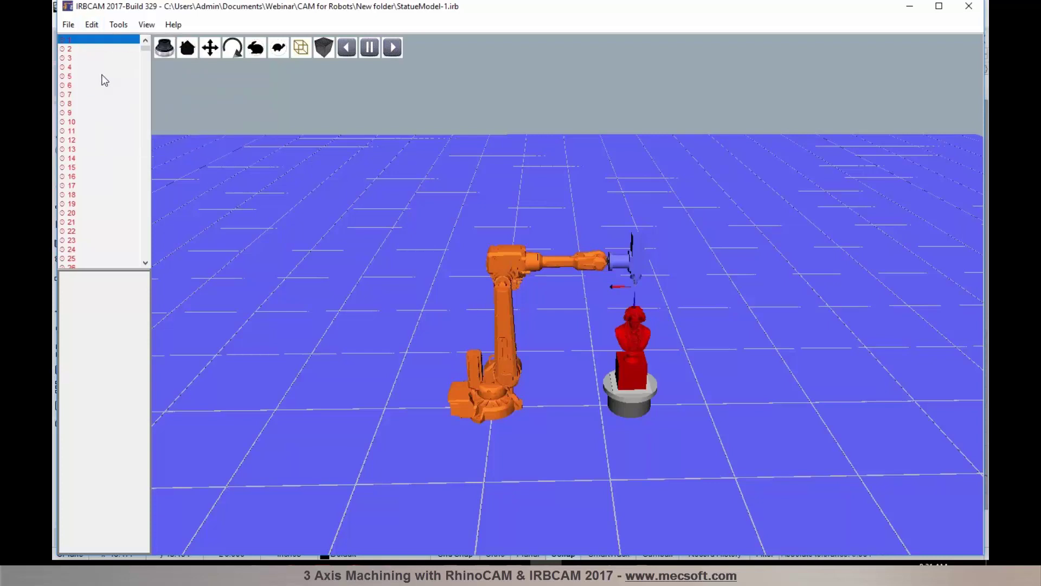
{"action": "left_click", "coordinate": [113, 465]}
{"action": "left_click_drag", "start_coordinate": [124, 309], "coordinate": [141, 312]}
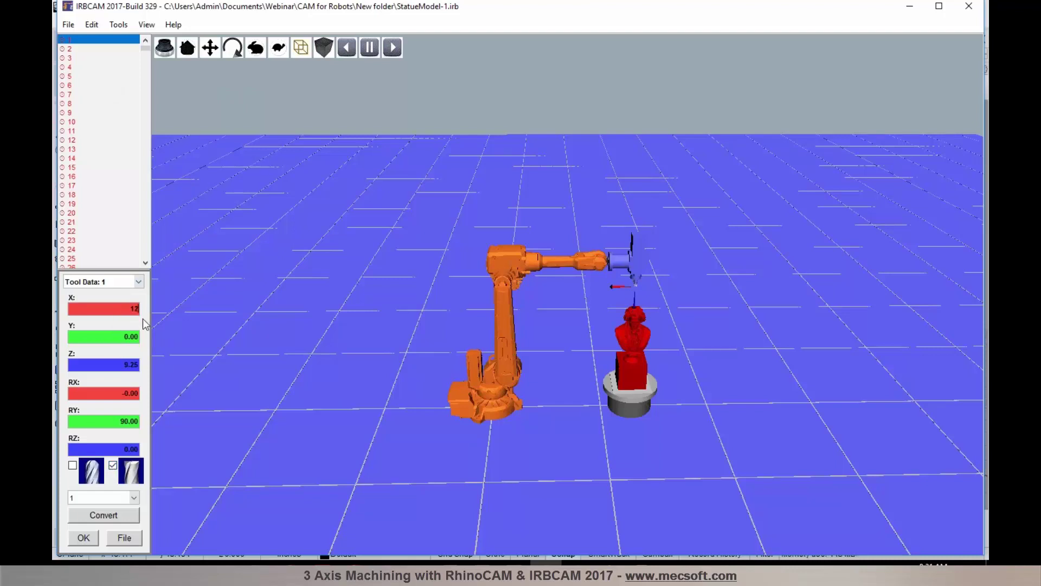
{"action": "type", "text": "12"}
{"action": "left_click", "coordinate": [83, 537]}
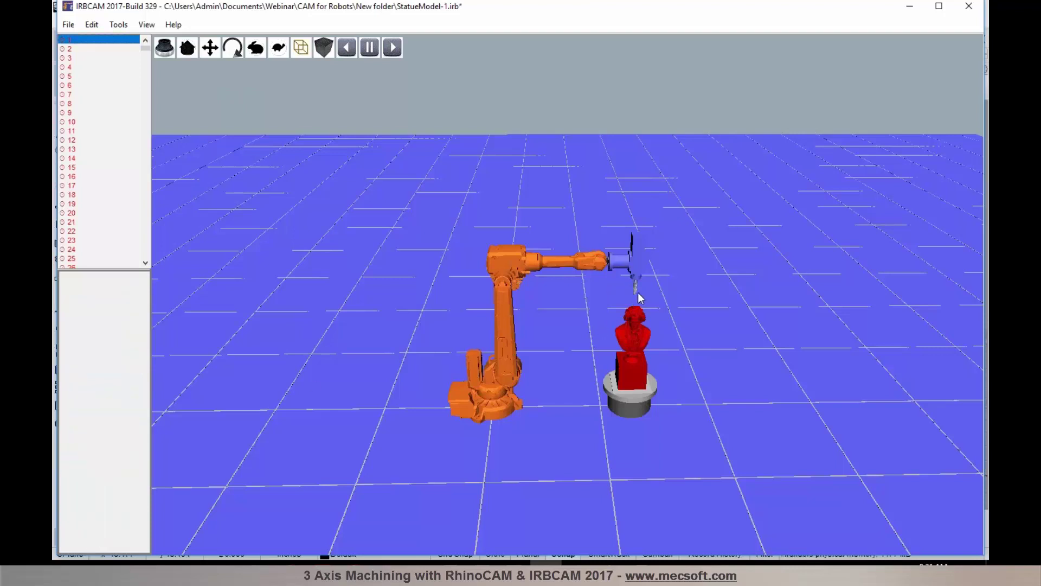
- Configure the path for all targets, keeping Wrist Down off, the rotary axis in Fixed Angle mode, and tool roll and rotary angles at 0
{"action": "left_click", "coordinate": [116, 25]}
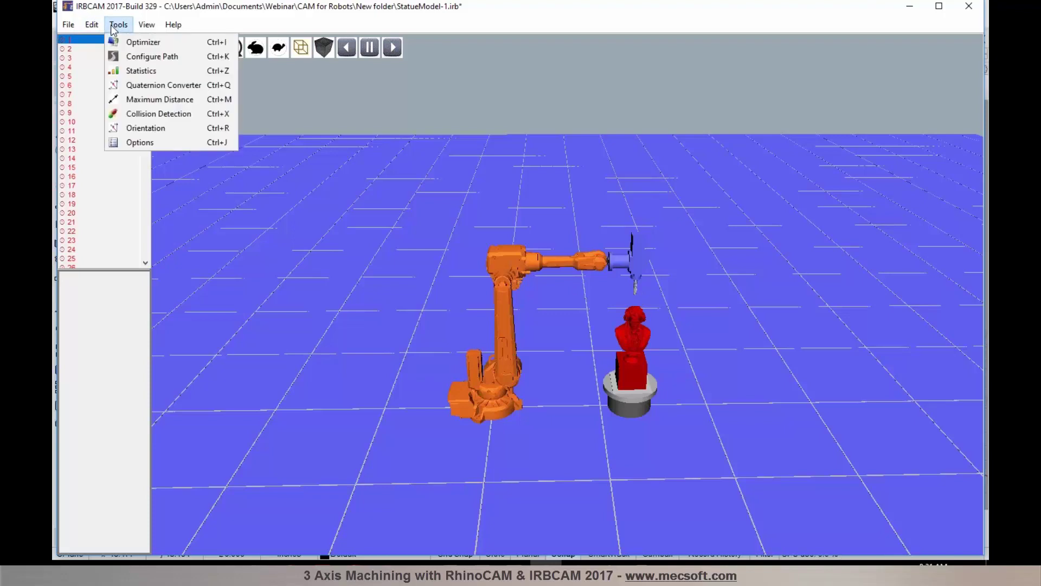
{"action": "left_click", "coordinate": [121, 57]}
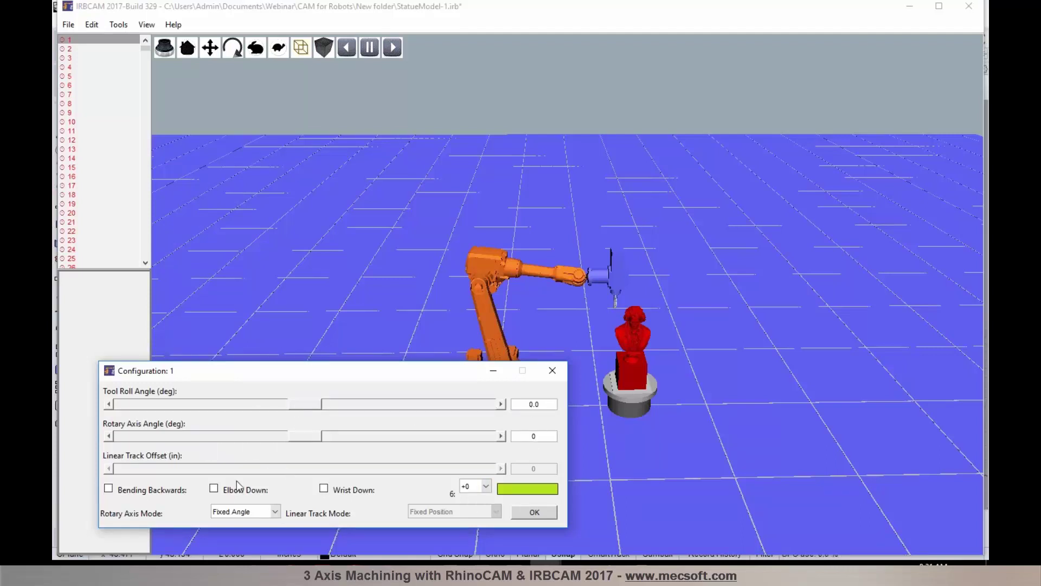
{"action": "left_click", "coordinate": [324, 489]}
{"action": "left_click", "coordinate": [323, 489]}
{"action": "left_click", "coordinate": [274, 512]}
{"action": "left_click", "coordinate": [274, 512]}
{"action": "left_click", "coordinate": [534, 512]}
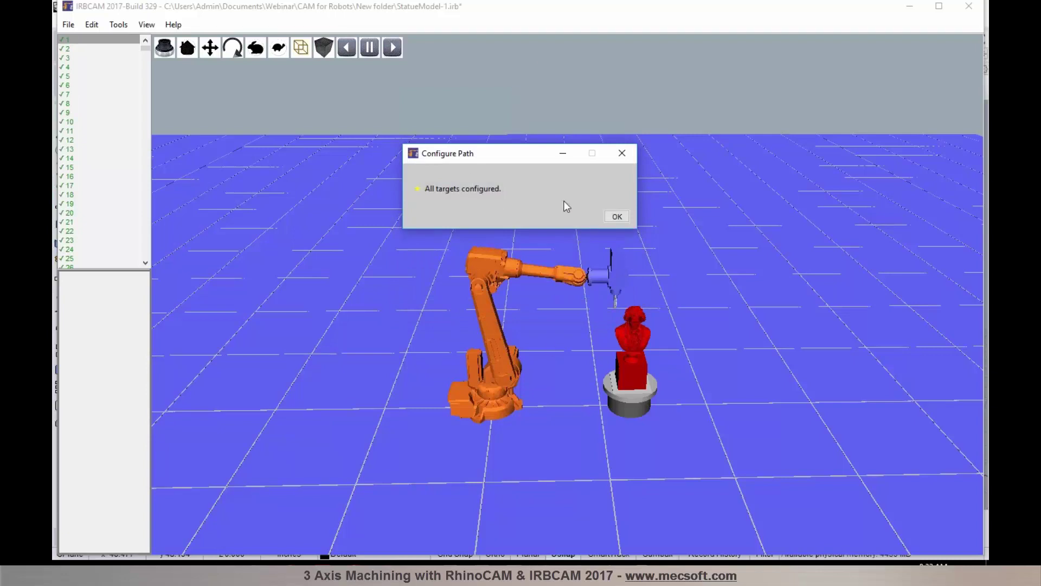
{"action": "left_click", "coordinate": [617, 216]}
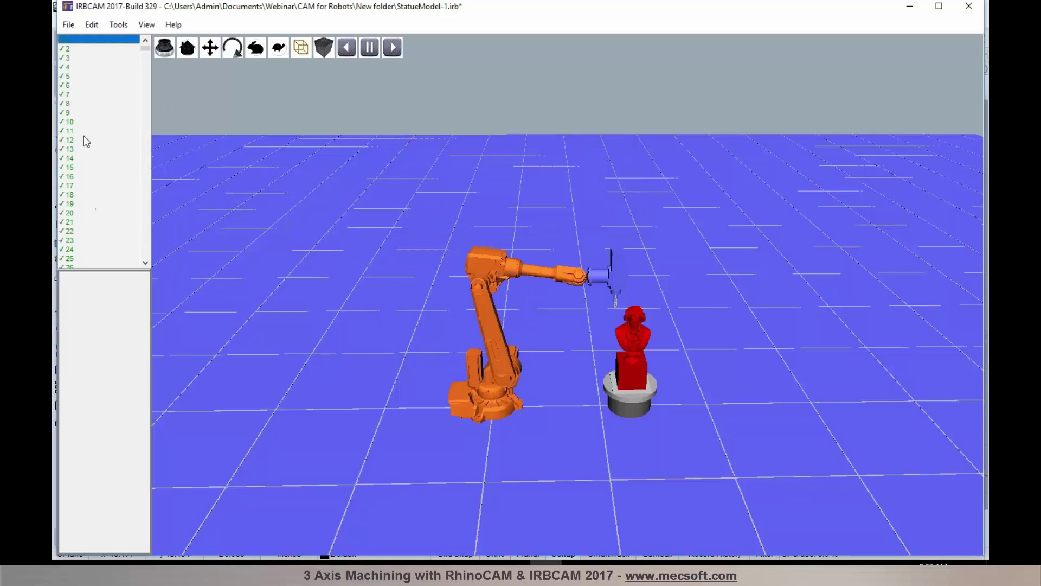
- Simulate the start of the robot toolpath, and jump ahead to a target about two-thirds of the way through
{"action": "left_click", "coordinate": [391, 50]}
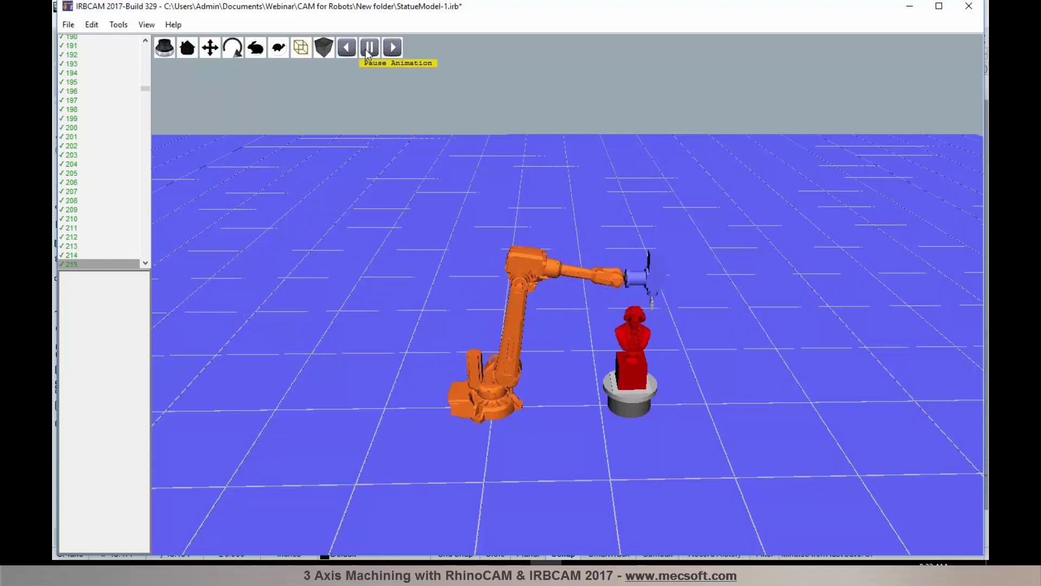
{"action": "left_click", "coordinate": [91, 25]}
{"action": "mouse_move", "coordinate": [130, 143]}
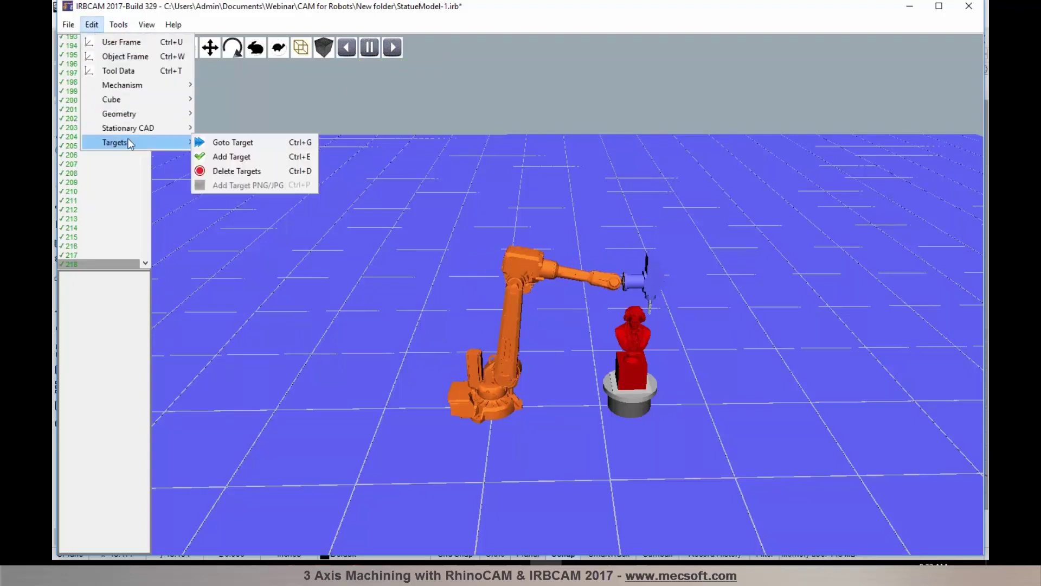
{"action": "left_click", "coordinate": [206, 143]}
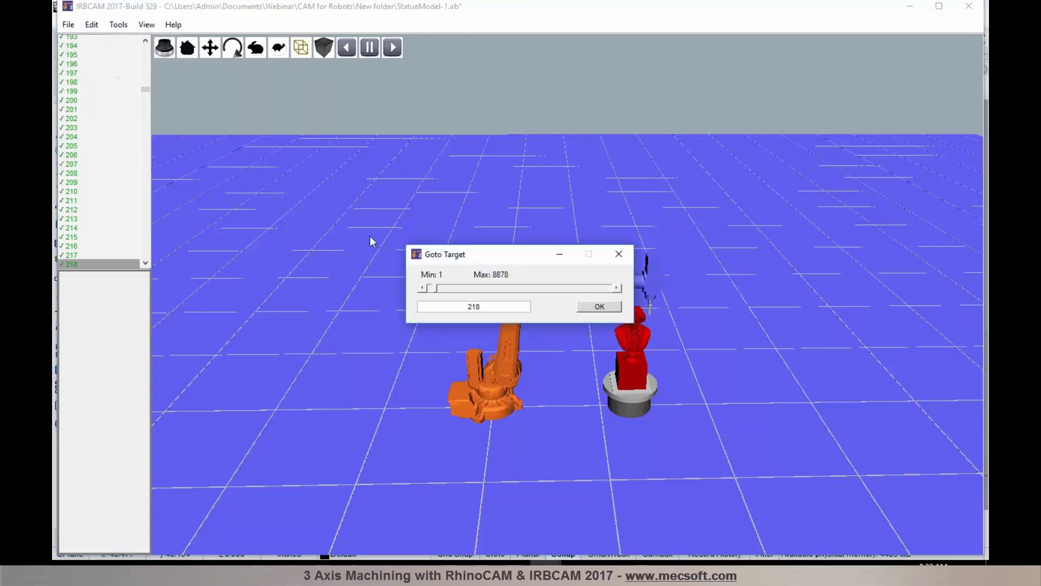
{"action": "left_click_drag", "start_coordinate": [432, 292], "coordinate": [549, 293]}
{"action": "left_click", "coordinate": [586, 304]}
- Animate the robot forwards from the current target while viewing the station from a lower angle, and pause at target 6019
{"action": "left_click", "coordinate": [390, 50]}
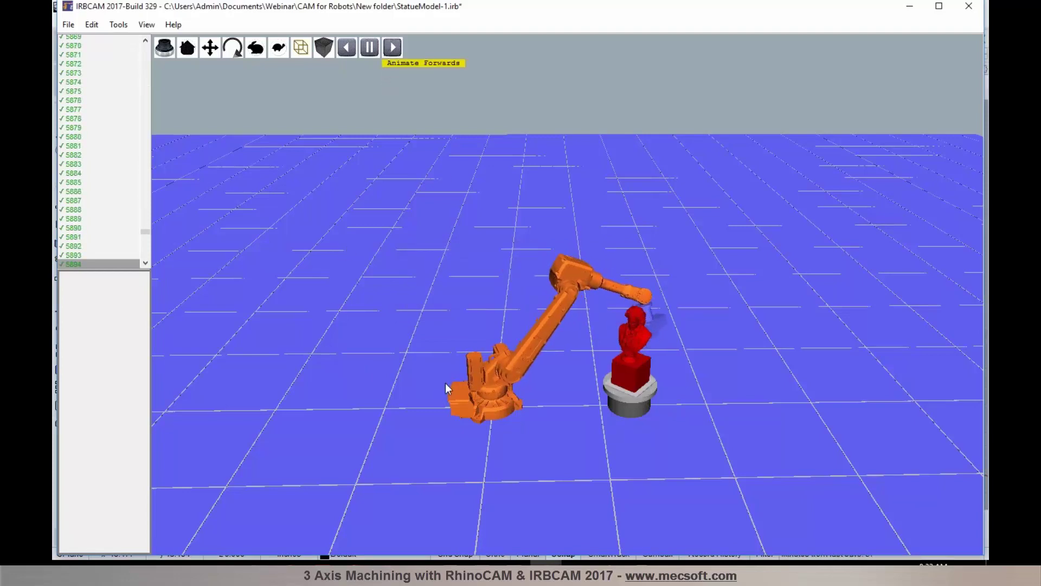
{"action": "mouse_move", "coordinate": [635, 436]}
{"action": "left_mouse_down"}
{"action": "mouse_move", "coordinate": [623, 422]}
{"action": "mouse_move", "coordinate": [626, 431]}
{"action": "left_mouse_up"}
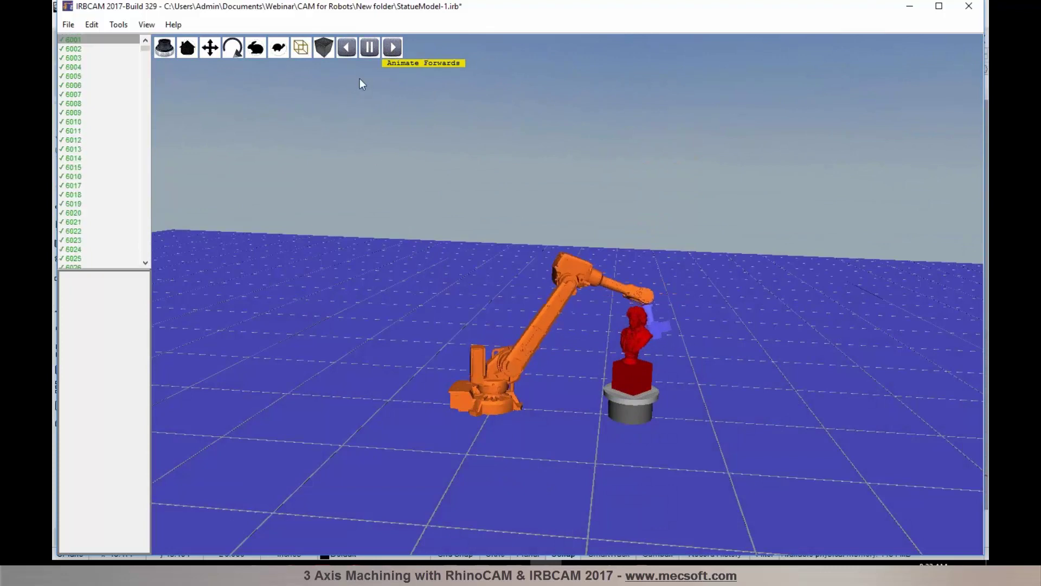
{"action": "left_click", "coordinate": [367, 49]}
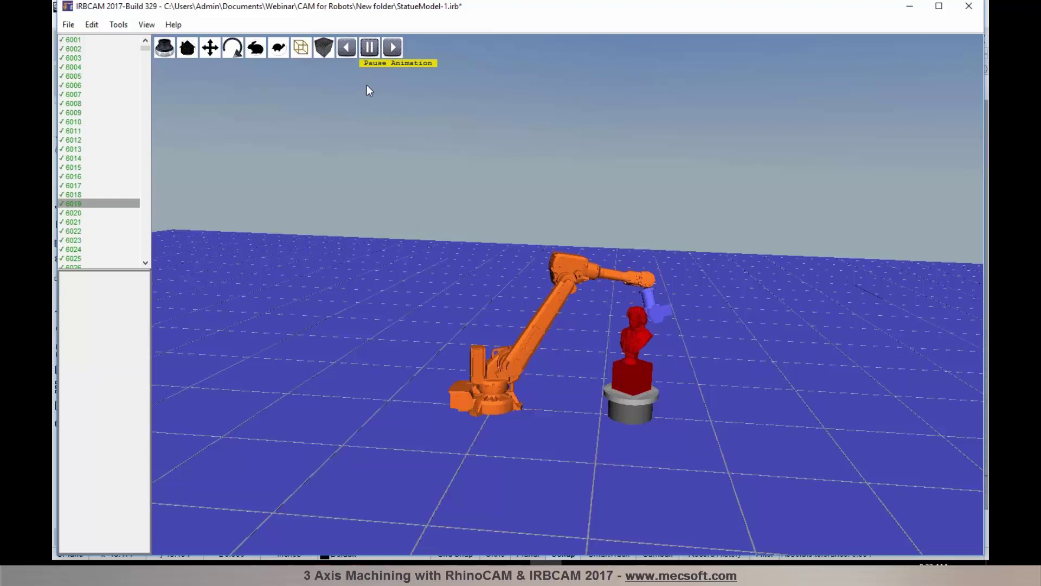
- Save the ABB RAPID program over IRBCAM1.prg in the CAM for Robots\New folder directory, and review its code through to the end
{"action": "left_click", "coordinate": [67, 25]}
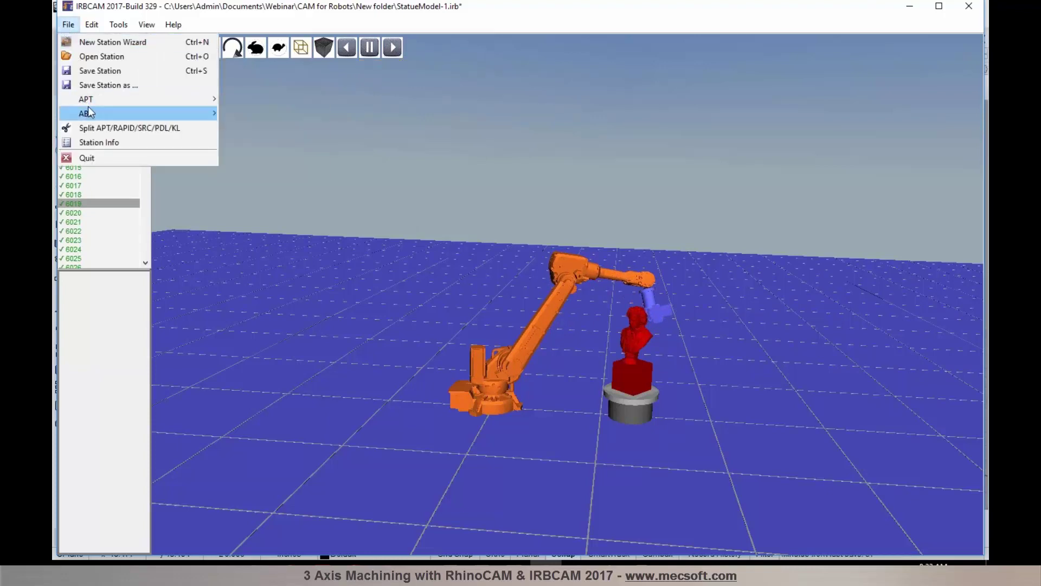
{"action": "mouse_move", "coordinate": [89, 113]}
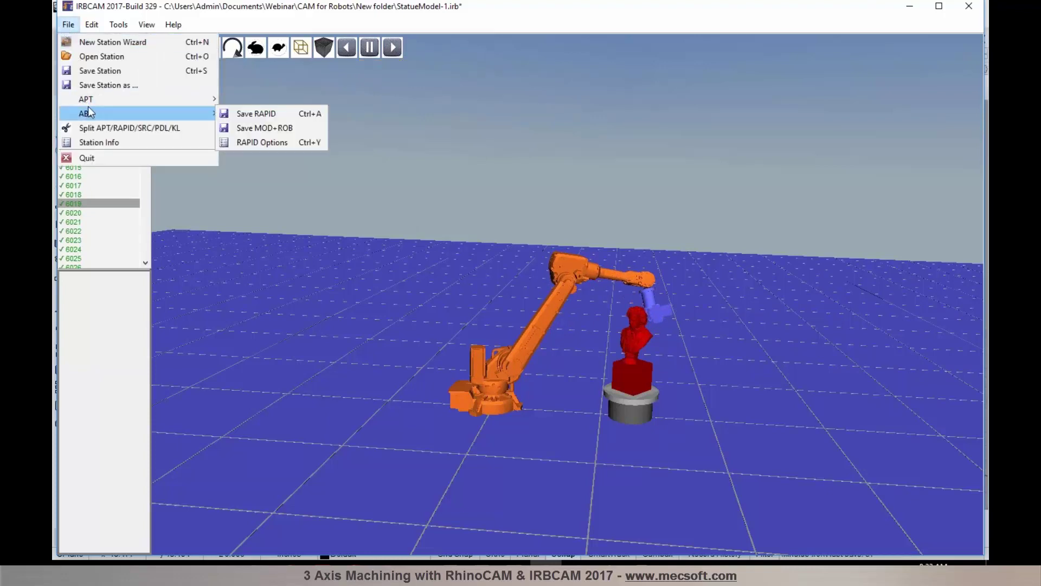
{"action": "left_click", "coordinate": [243, 115]}
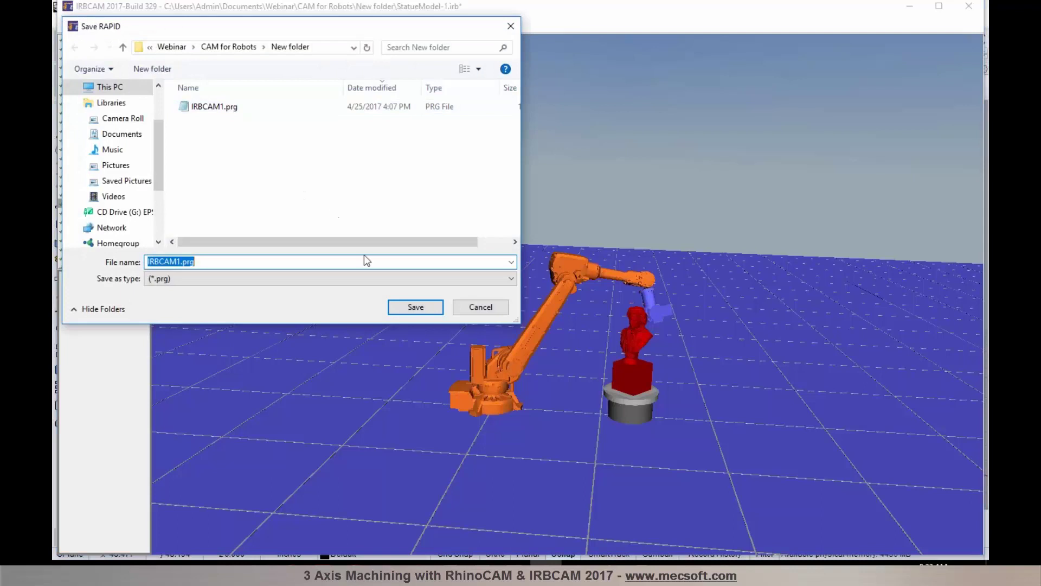
{"action": "left_click", "coordinate": [403, 305]}
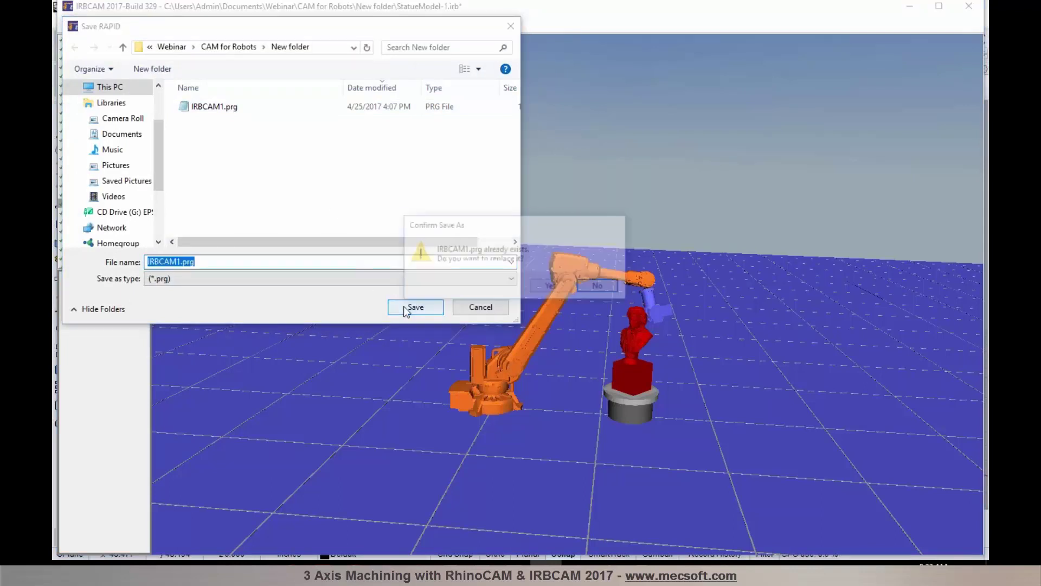
{"action": "left_click", "coordinate": [551, 287]}
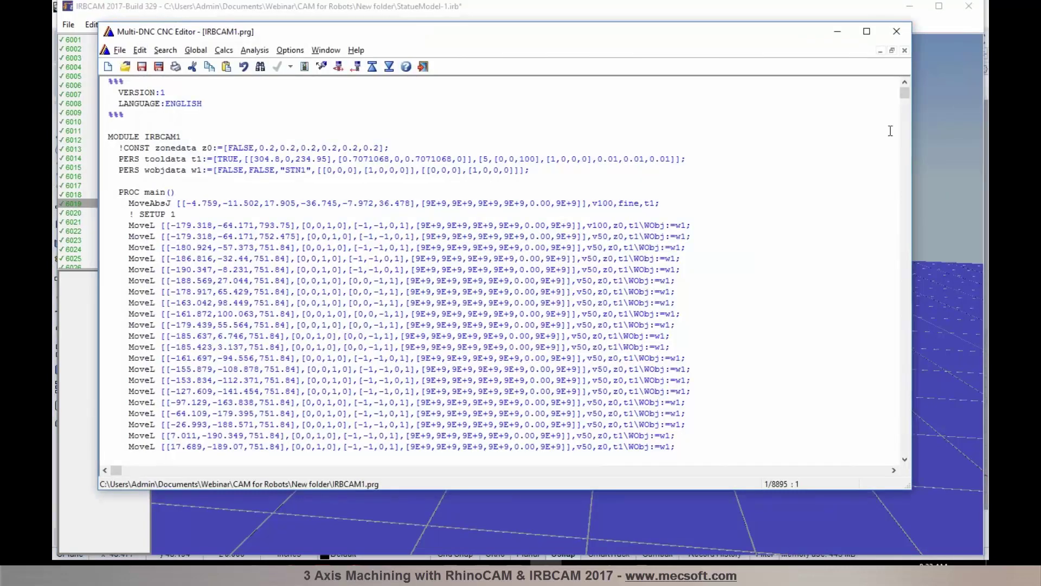
{"action": "left_click_drag", "start_coordinate": [905, 93], "coordinate": [904, 439]}
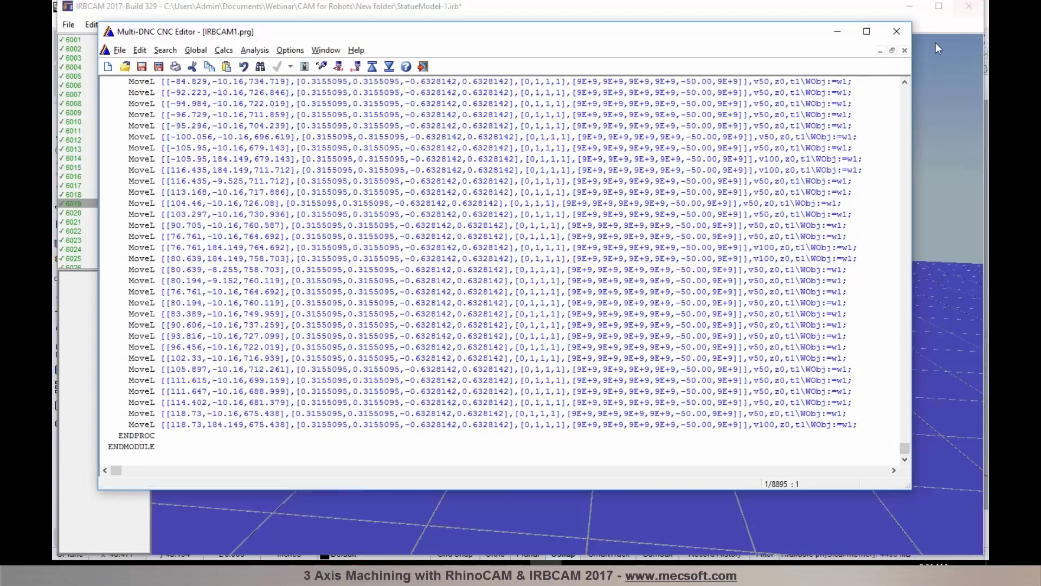
{"action": "left_click", "coordinate": [891, 33]}
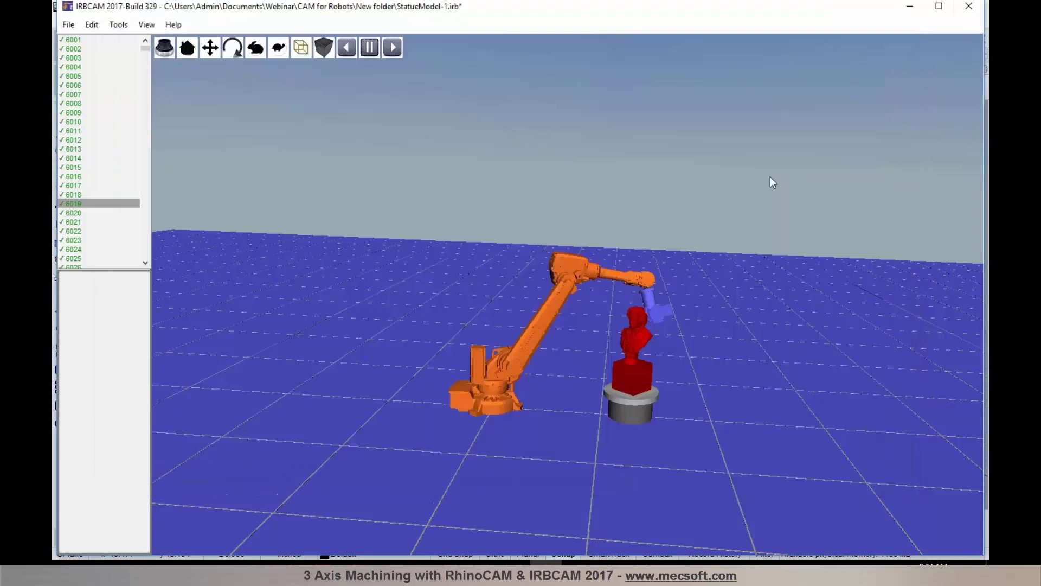